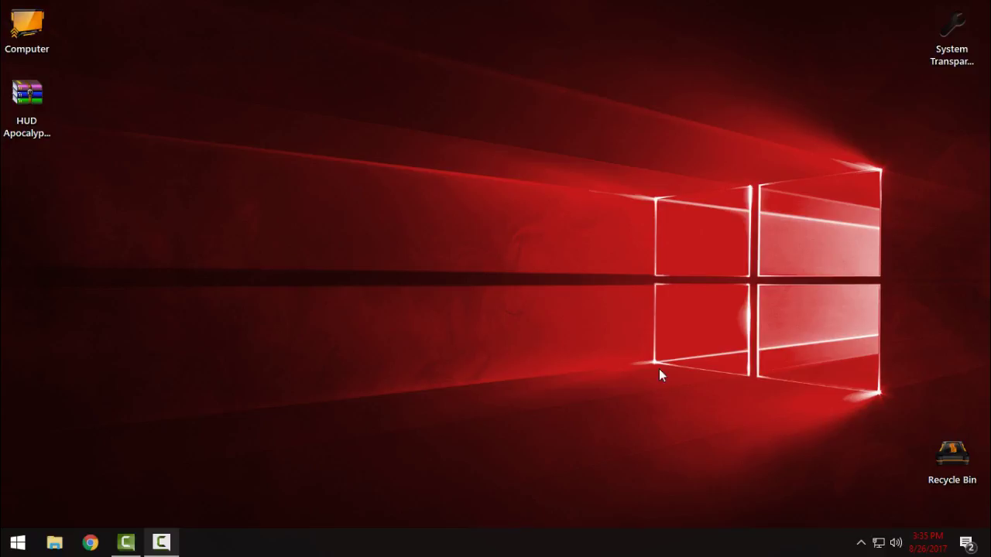
# Step: Extract the HUD Apocalypse archive into its own desktop folder and open its inner folder
pyautogui.click(24, 112)
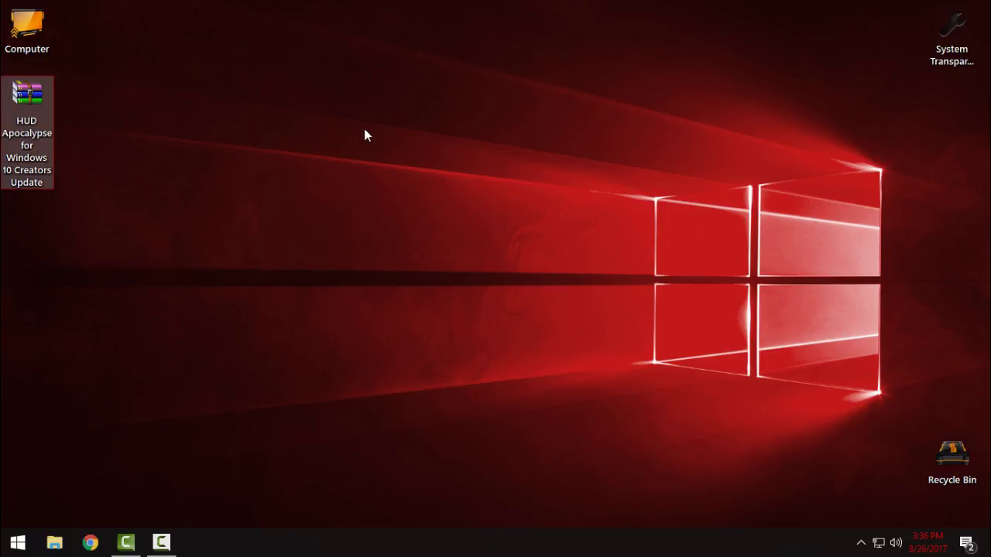
pyautogui.rightClick(16, 114)
pyautogui.click(48, 204)
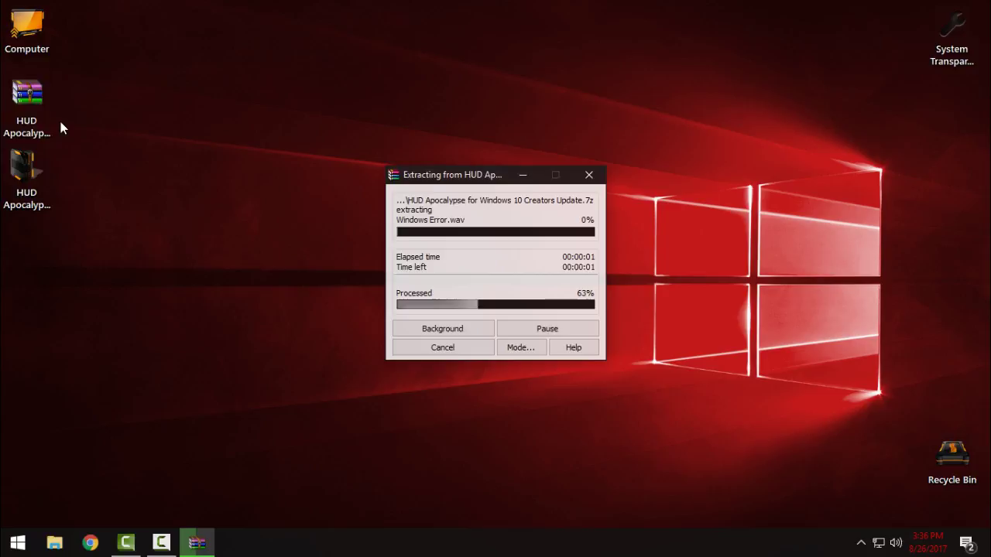
pyautogui.doubleClick(41, 194)
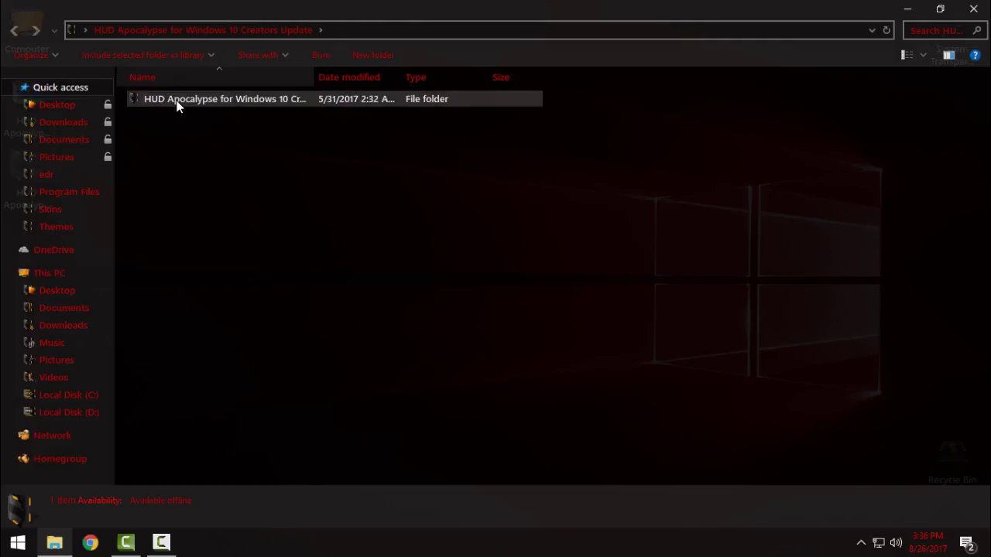
pyautogui.doubleClick(180, 100)
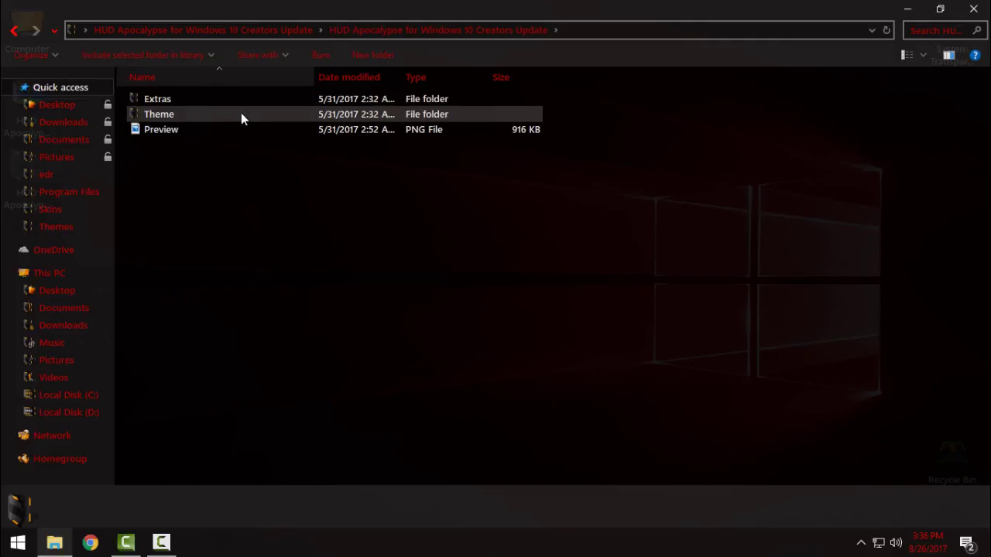
pyautogui.doubleClick(173, 131)
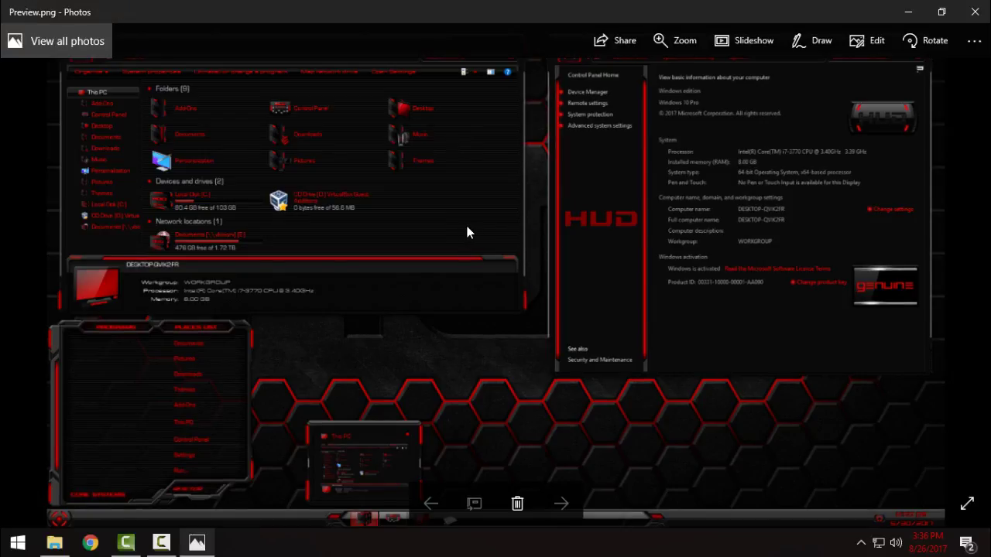
pyautogui.moveTo(473, 21); pyautogui.dragTo(465, 78)
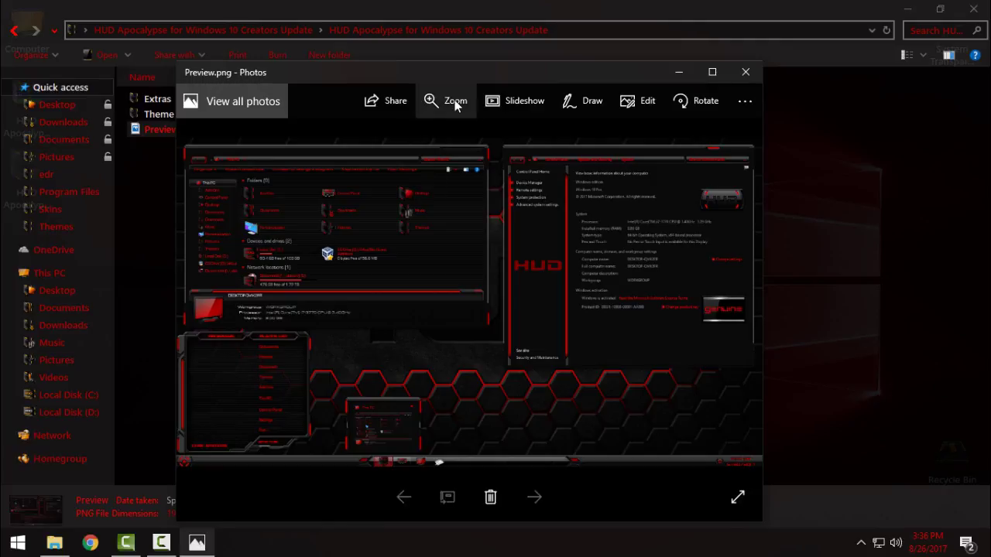
pyautogui.click(455, 100)
pyautogui.scroll(-2, 472, 320)
pyautogui.scroll(2, 418, 293)
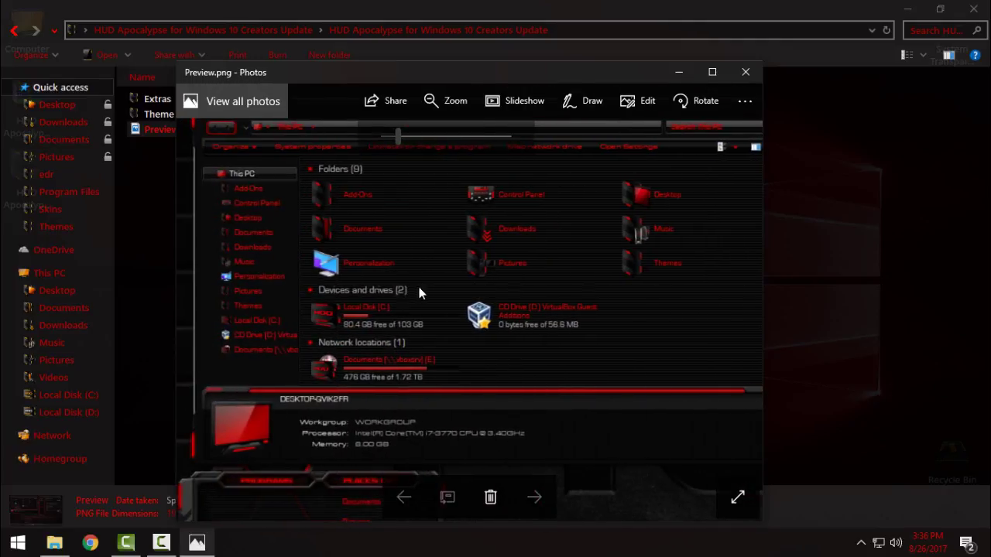
pyautogui.moveTo(443, 301); pyautogui.dragTo(285, 355)
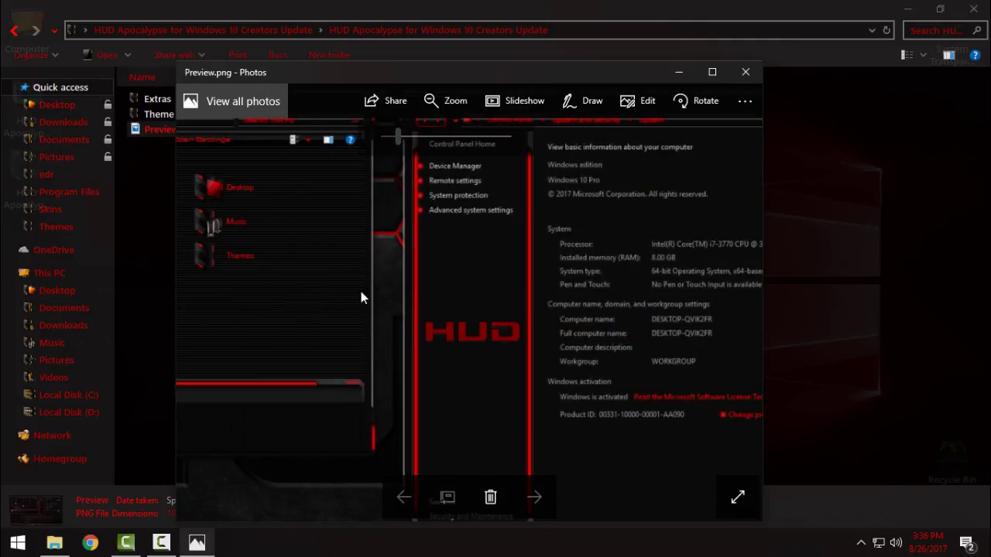
pyautogui.moveTo(380, 303); pyautogui.dragTo(442, 234)
pyautogui.moveTo(329, 348); pyautogui.dragTo(605, 376)
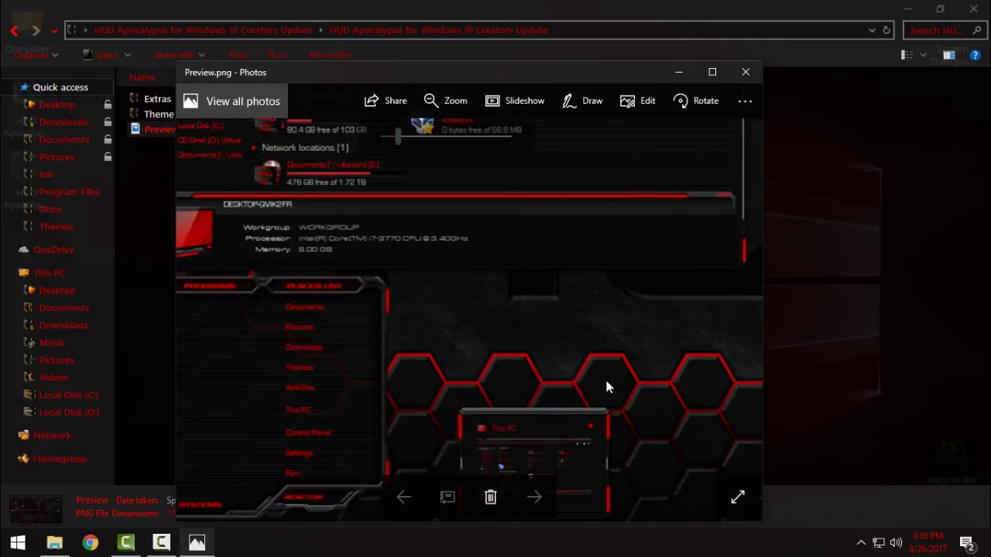
pyautogui.scroll(-1, 604, 375)
pyautogui.scroll(1, 500, 313)
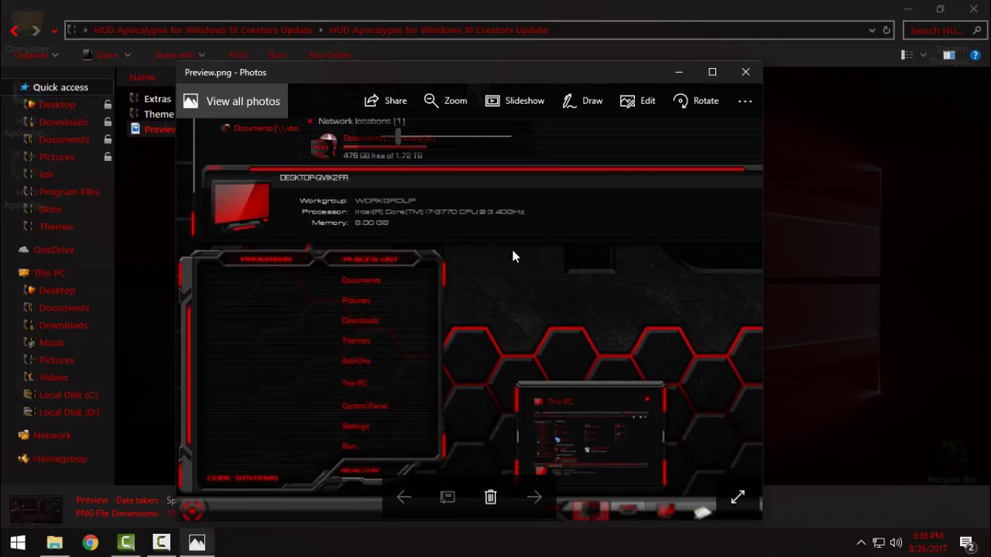
# Step: Close the preview and browse Extras, inspecting the Disable Immersive Context Menu .reg files without merging
pyautogui.click(746, 72)
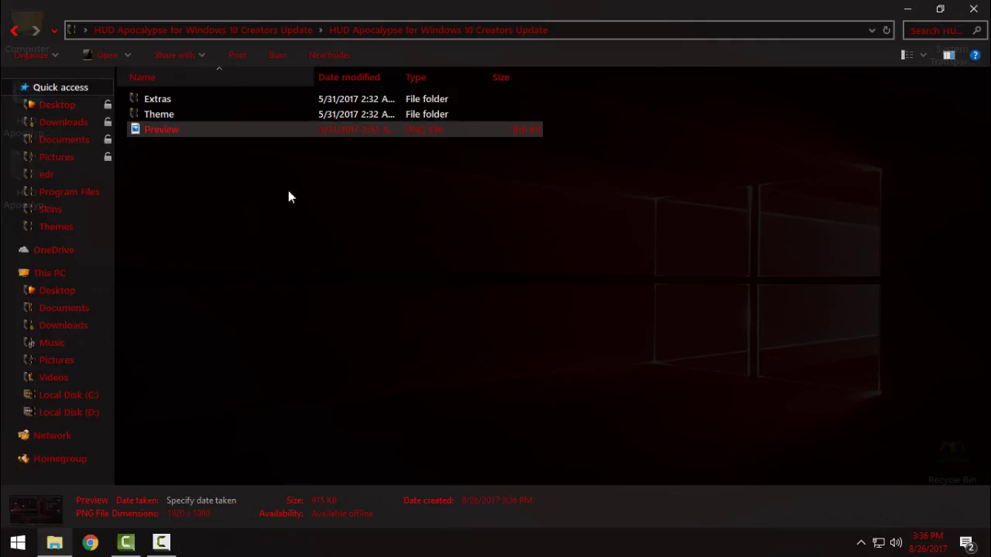
pyautogui.doubleClick(157, 99)
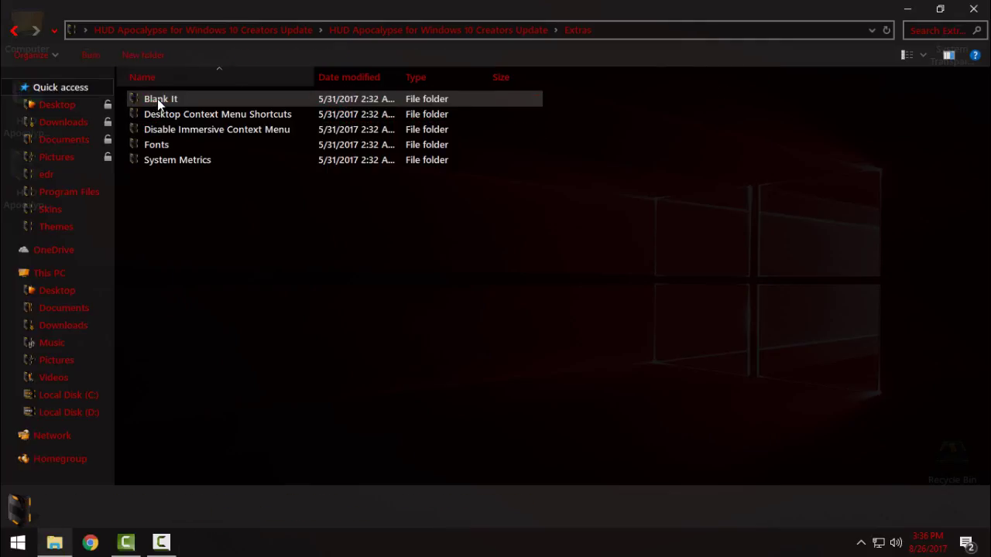
pyautogui.click(157, 98)
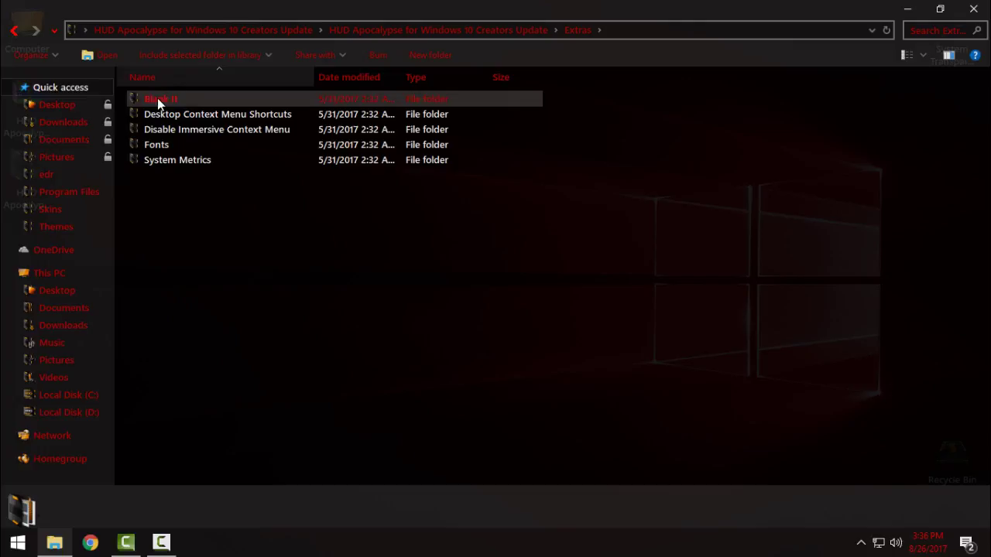
pyautogui.click(170, 113)
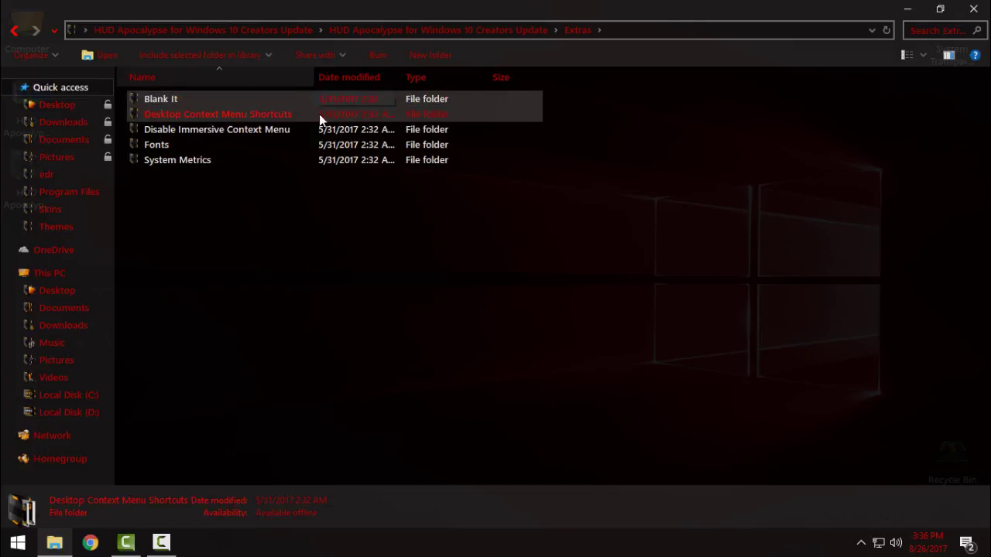
pyautogui.doubleClick(179, 130)
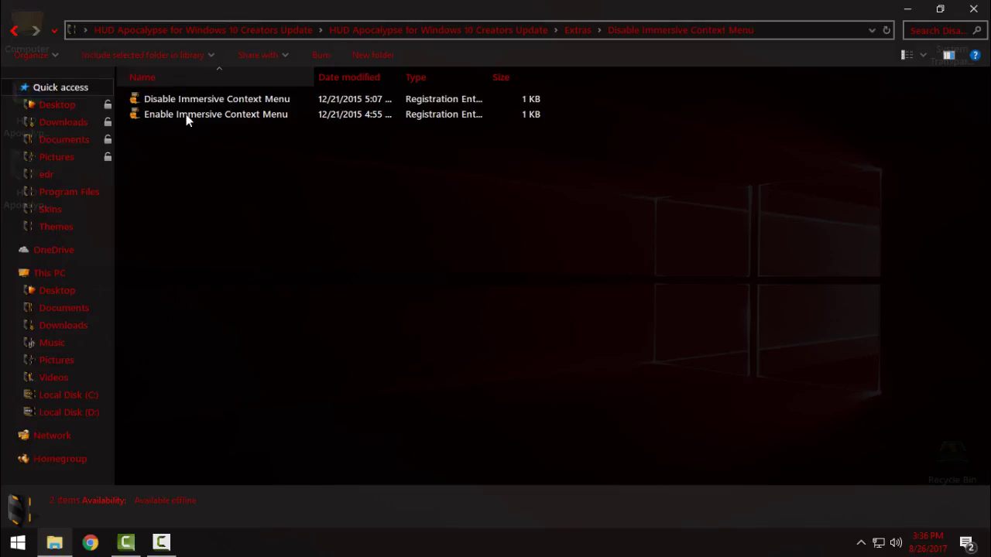
pyautogui.click(190, 100)
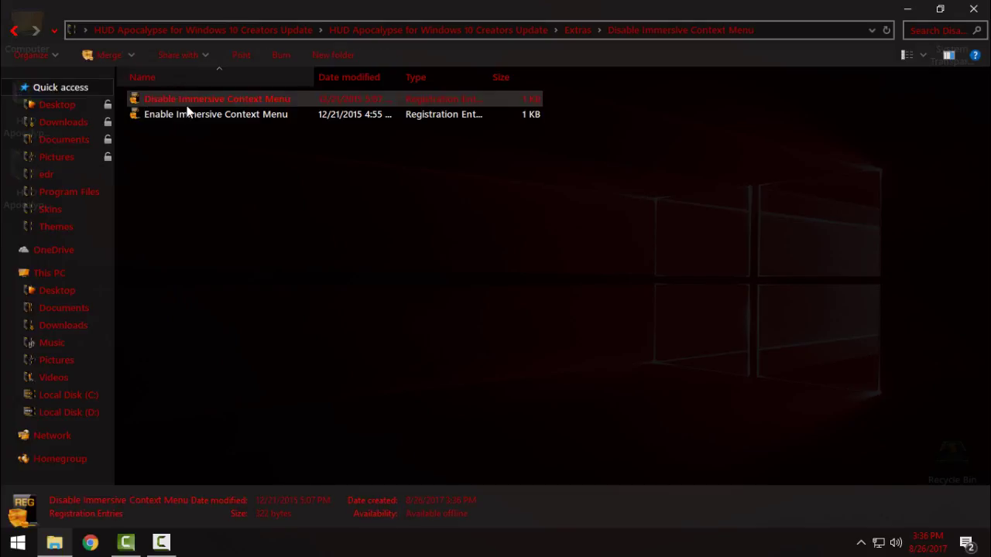
pyautogui.rightClick(268, 104)
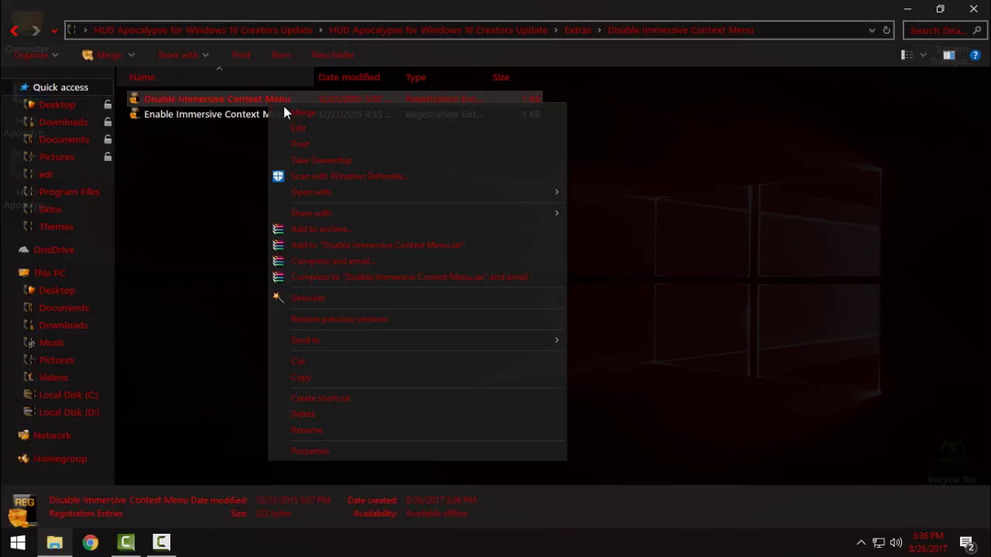
pyautogui.click(233, 136)
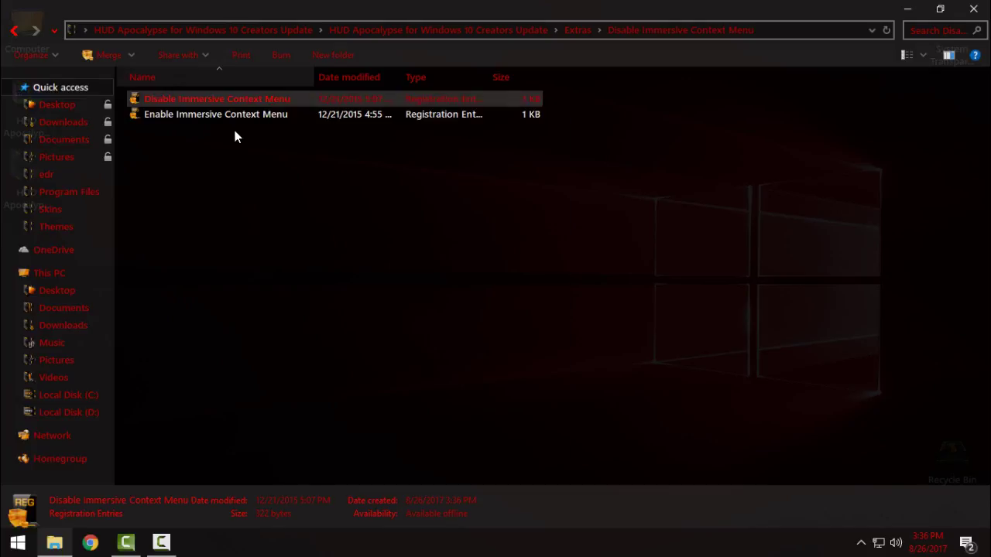
pyautogui.click(16, 32)
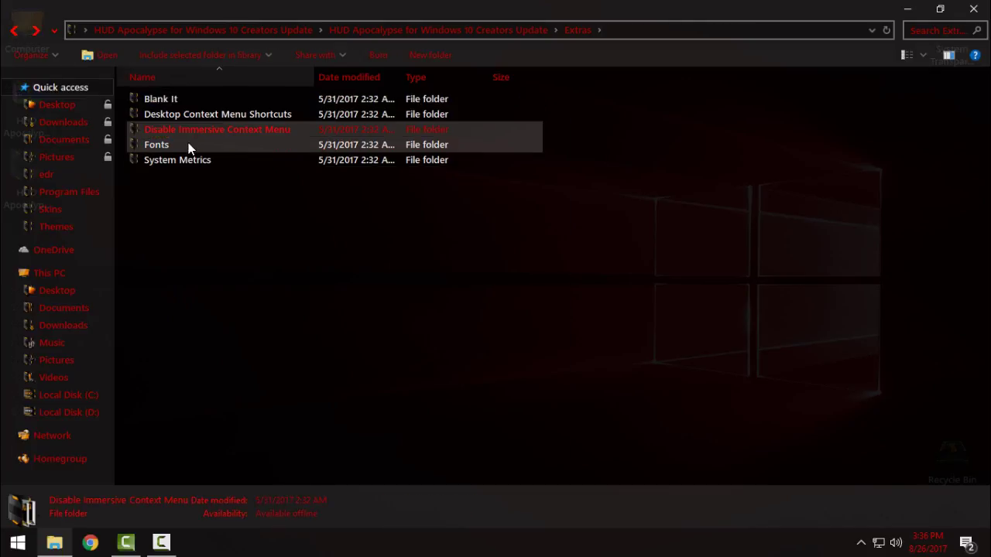
# Step: Install all six fonts from the Fonts folder, replacing the existing Blank font for all items
pyautogui.doubleClick(190, 147)
pyautogui.moveTo(181, 198); pyautogui.dragTo(215, 99)
pyautogui.rightClick(215, 99)
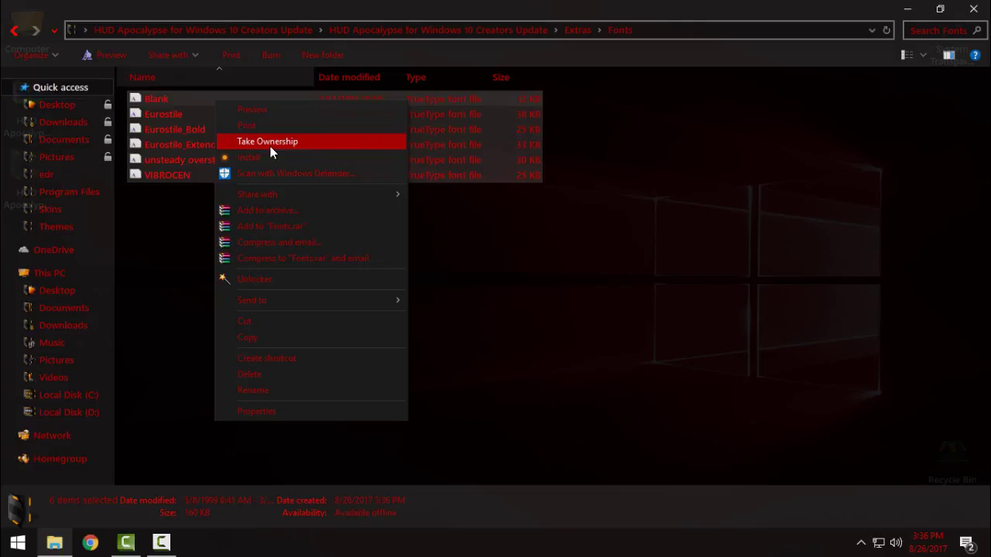
pyautogui.click(272, 159)
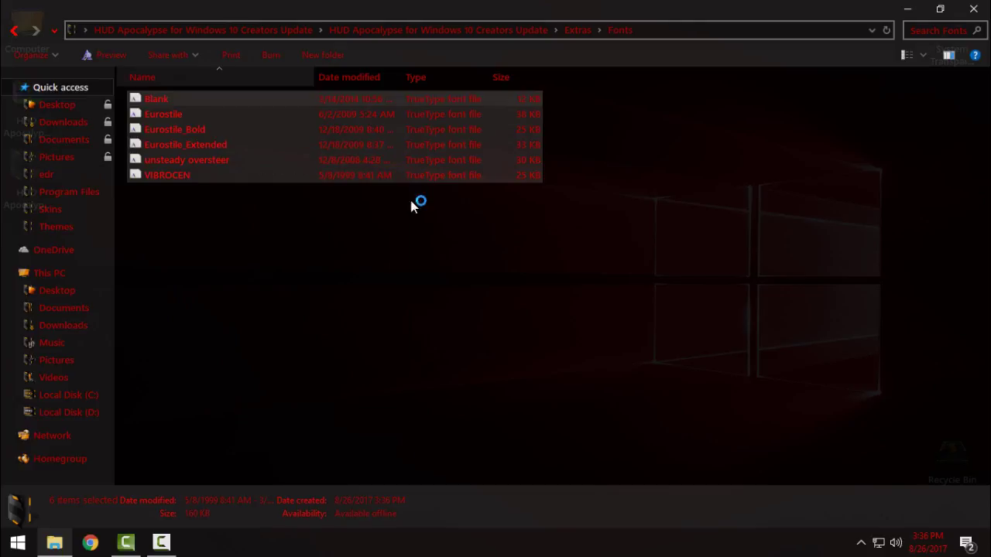
pyautogui.hotkey('alt', 'd')
pyautogui.press('Return')
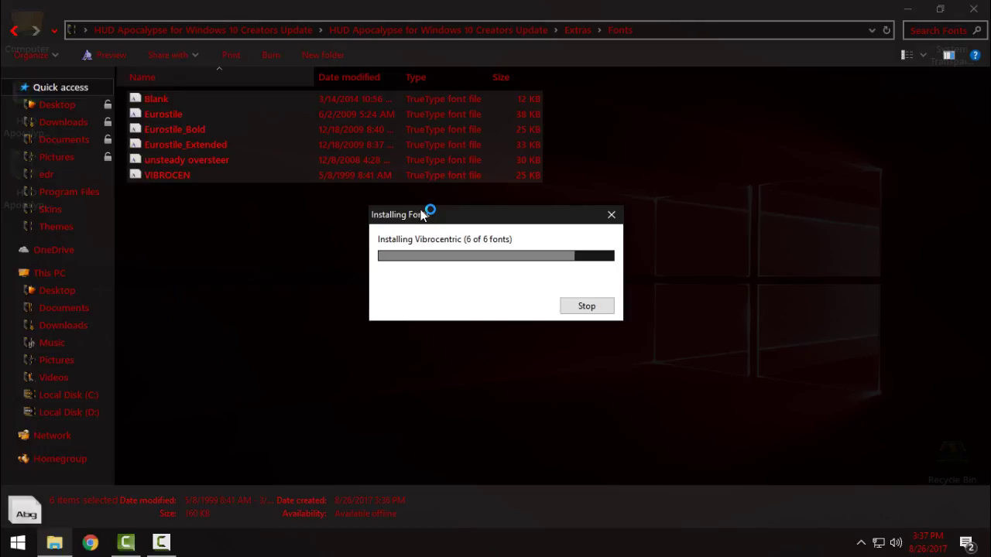
pyautogui.click(275, 229)
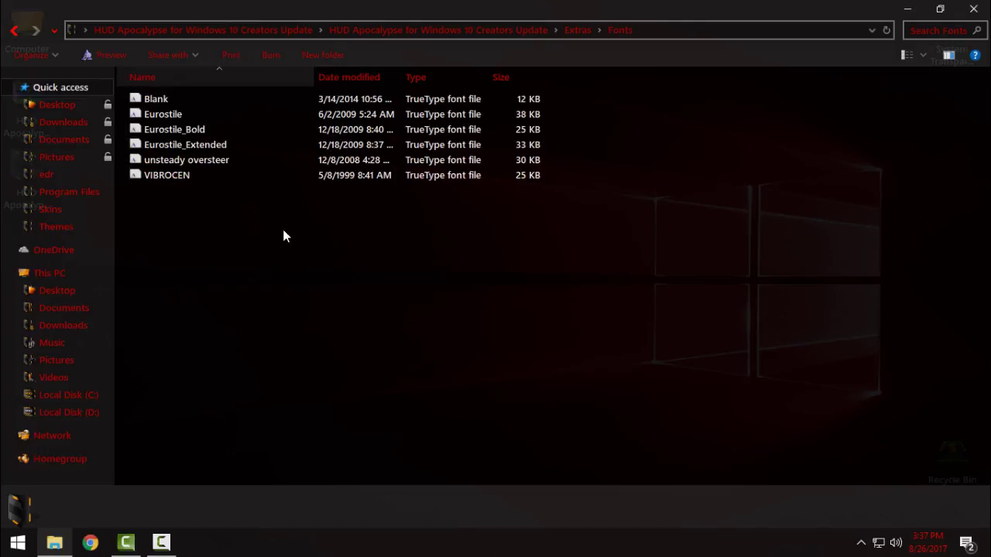
pyautogui.click(13, 31)
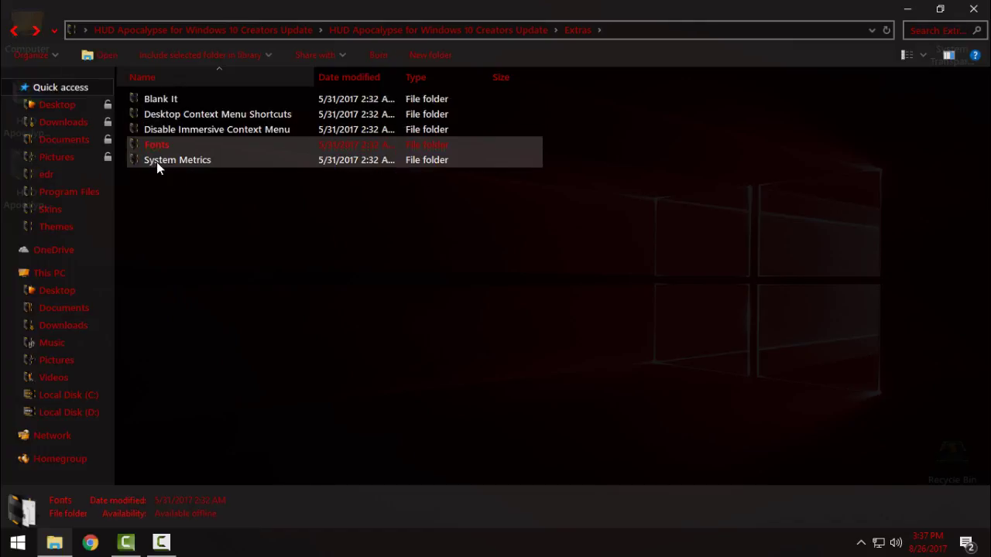
# Step: Merge HUD Apocalypse System Metrics.reg into the registry, confirming the warning and success message
pyautogui.doubleClick(156, 158)
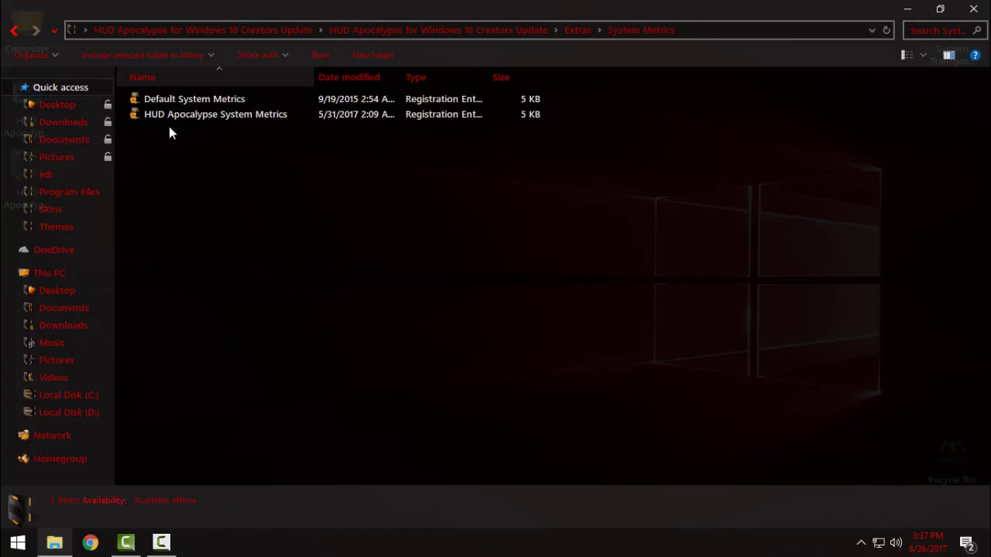
pyautogui.click(180, 115)
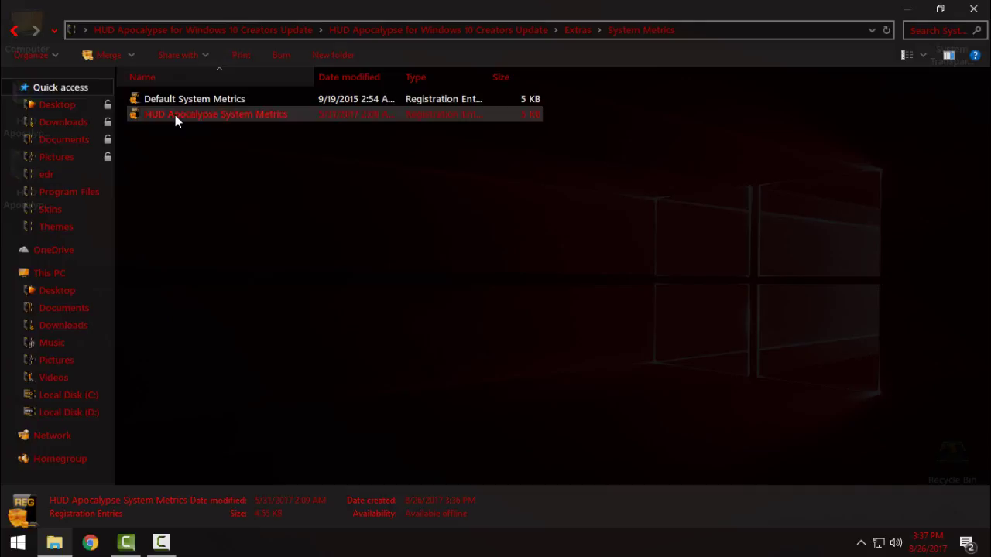
pyautogui.rightClick(175, 114)
pyautogui.press('m')
pyautogui.rightClick(224, 118)
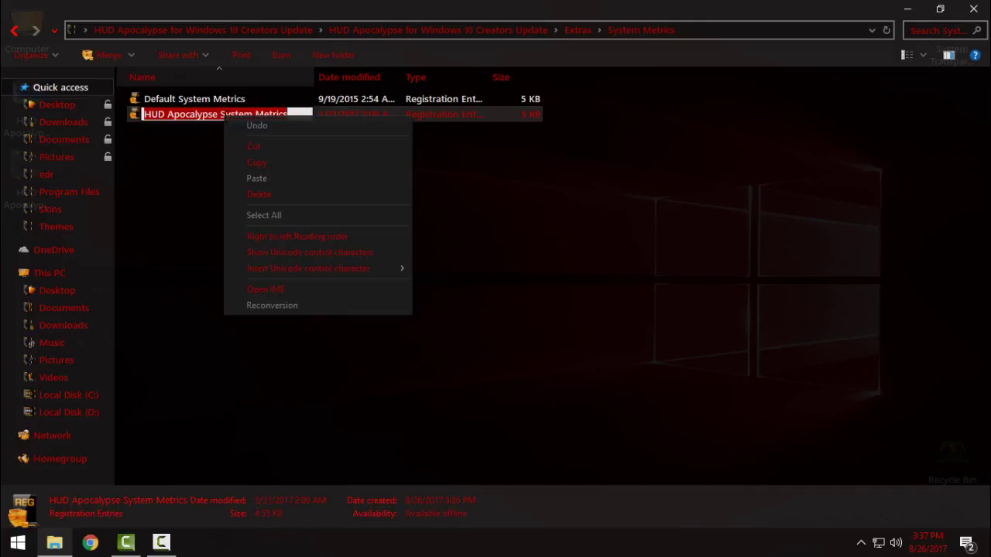
pyautogui.press('Escape')
pyautogui.press('Escape')
pyautogui.rightClick(205, 118)
pyautogui.click(267, 128)
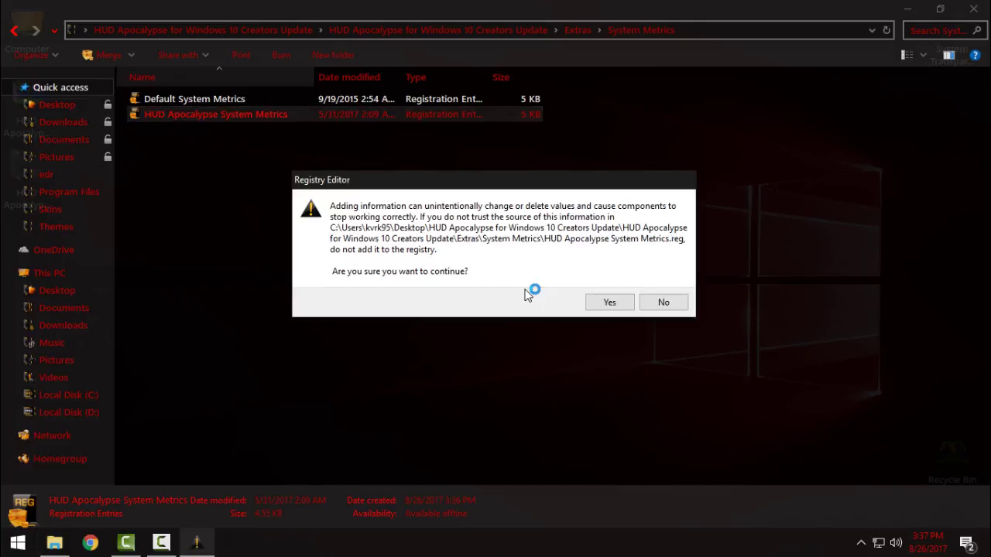
pyautogui.press('Return')
pyautogui.click(648, 280)
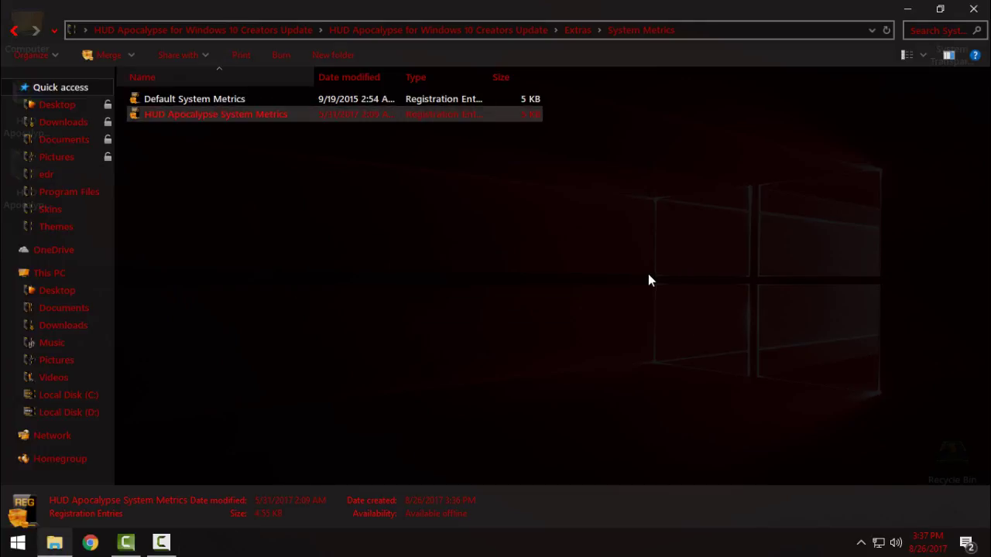
# Step: Open the Desktop Context Menu Shortcuts folder and view its registration files
pyautogui.click(19, 35)
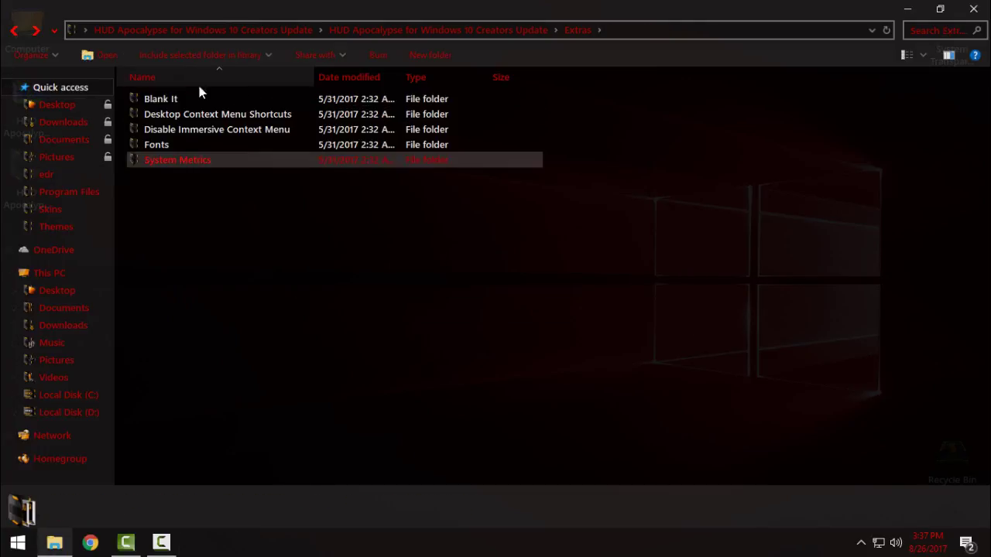
pyautogui.click(260, 113)
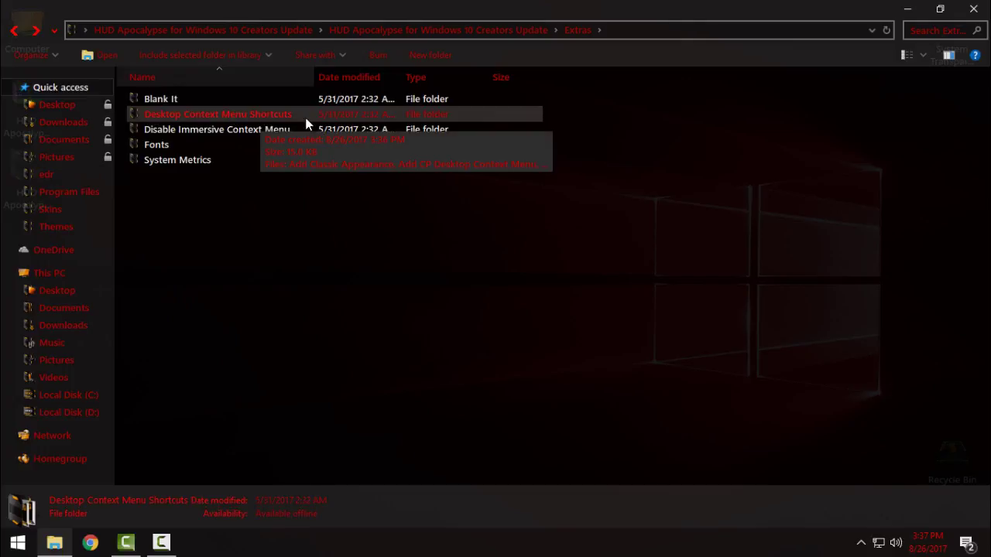
pyautogui.doubleClick(271, 116)
pyautogui.moveTo(248, 207)
pyautogui.mouseDown()
pyautogui.moveTo(186, 106)
pyautogui.moveTo(222, 172)
pyautogui.mouseUp()
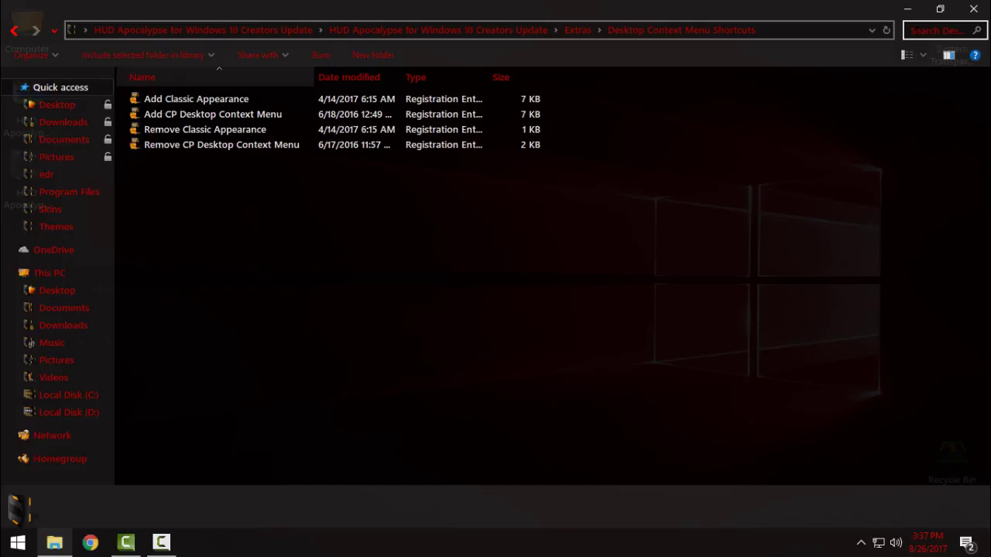
# Step: Minimize Explorer to check the desktop's new right-click entries, then restore it and go back
pyautogui.click(973, 8)
pyautogui.rightClick(505, 191)
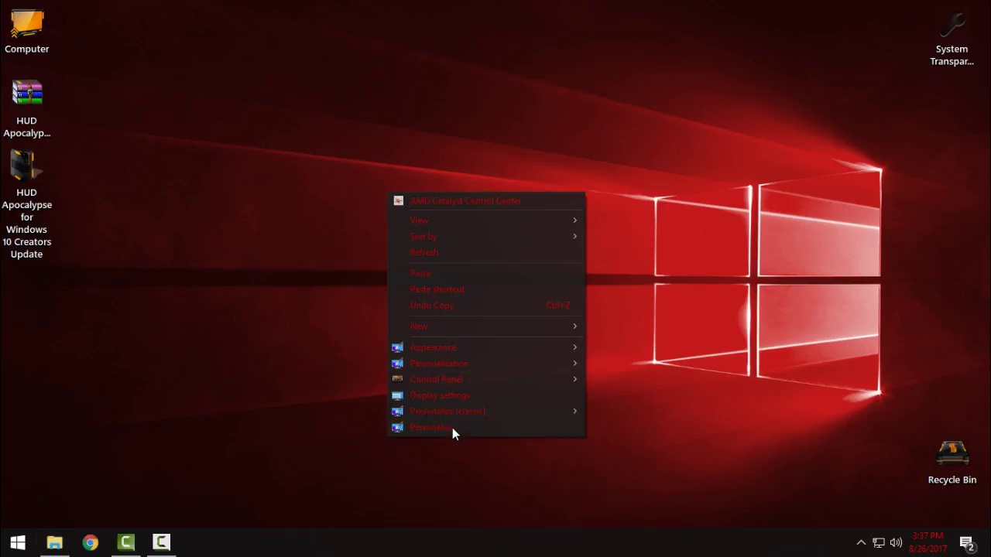
pyautogui.click(352, 453)
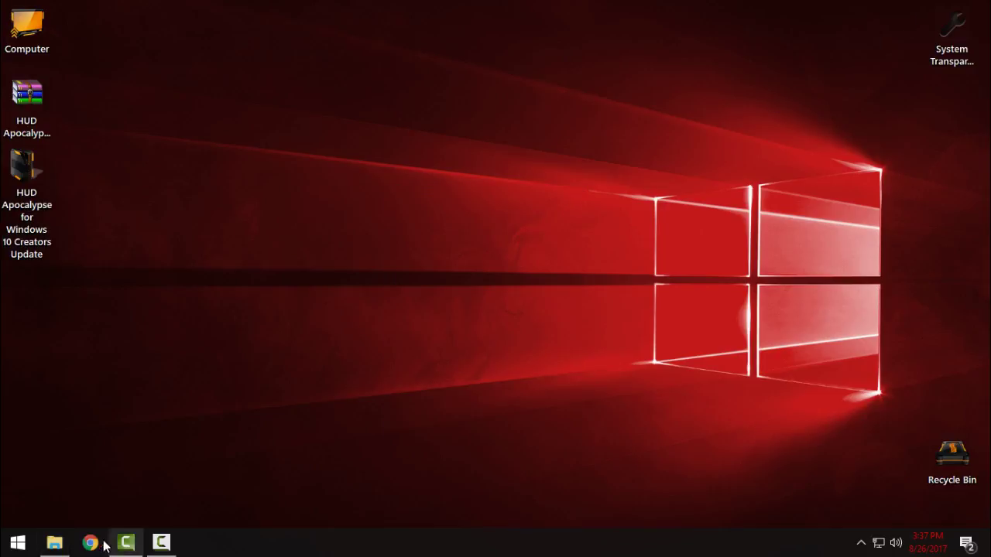
pyautogui.click(54, 542)
pyautogui.click(13, 33)
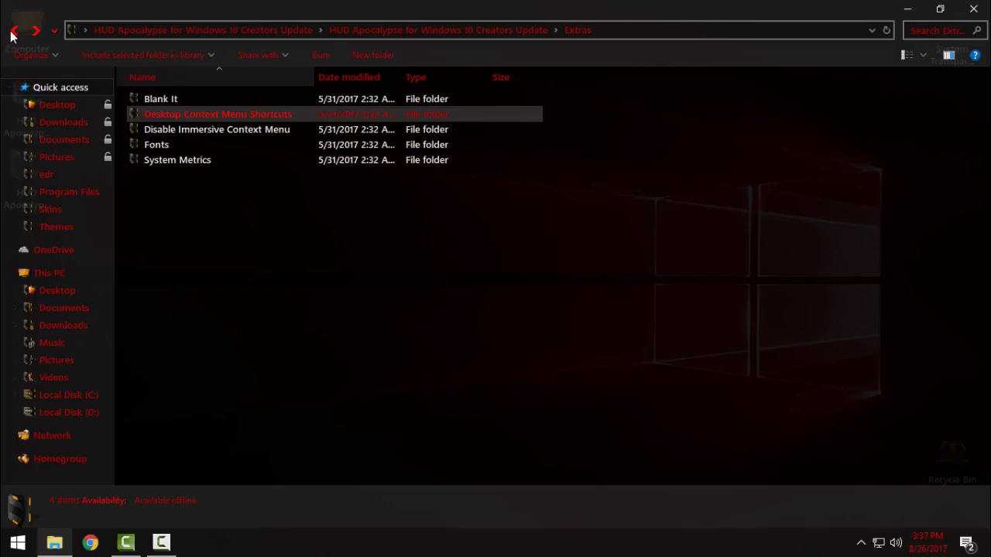
# Step: Copy the HUD Apocalypse folder and theme file from the package's Theme folder
pyautogui.click(13, 33)
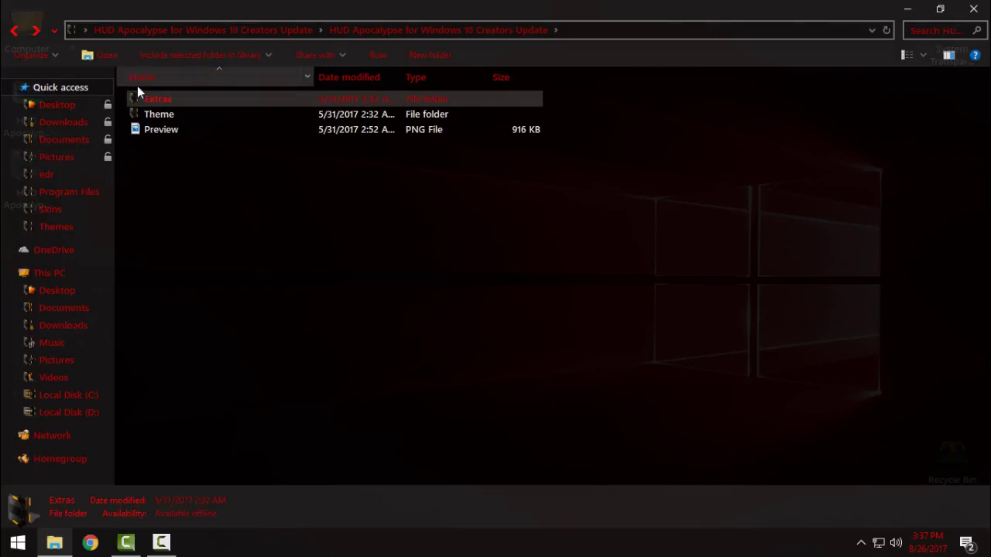
pyautogui.doubleClick(167, 118)
pyautogui.moveTo(174, 164); pyautogui.dragTo(217, 99)
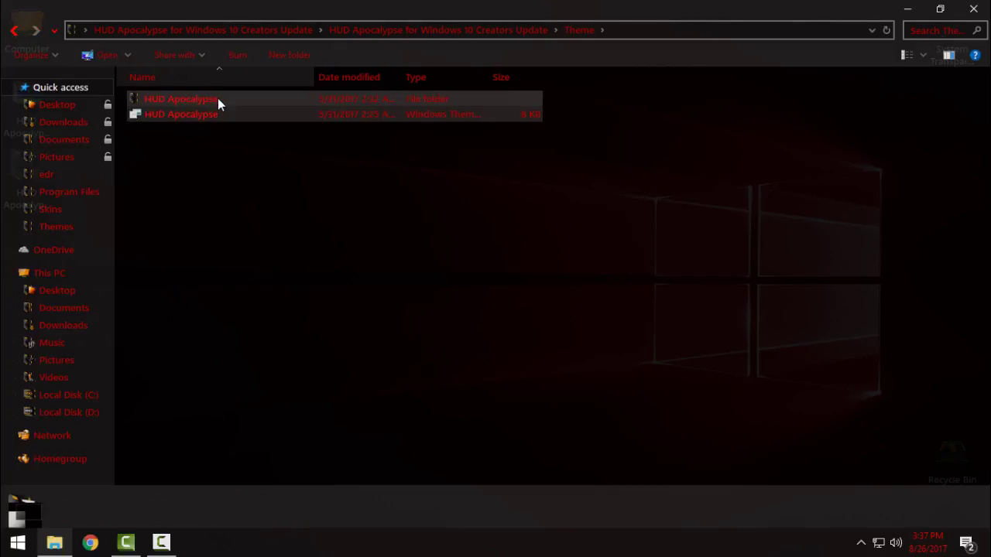
pyautogui.rightClick(217, 98)
pyautogui.click(266, 343)
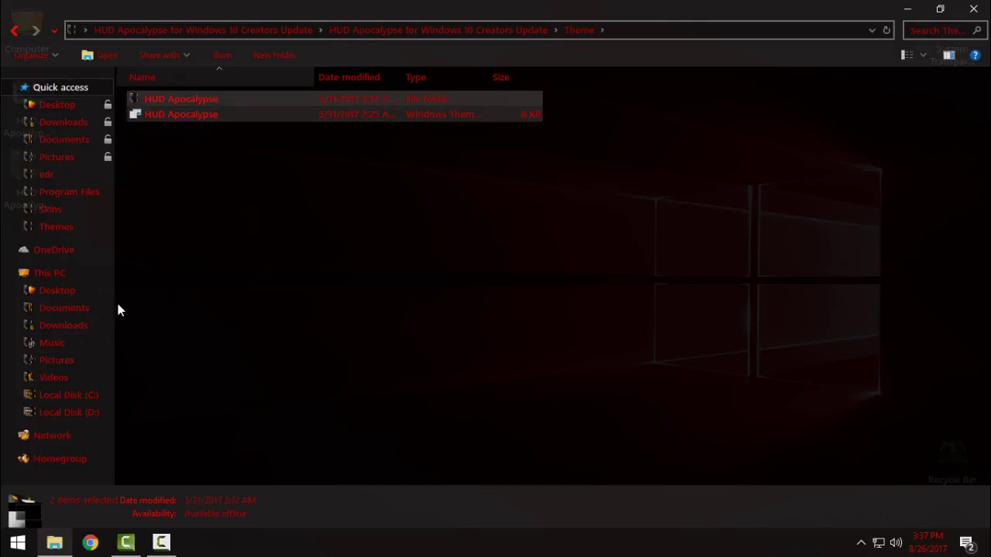
# Step: Paste the copied theme items into C:\Windows\Resources\Themes
pyautogui.click(79, 277)
pyautogui.doubleClick(204, 223)
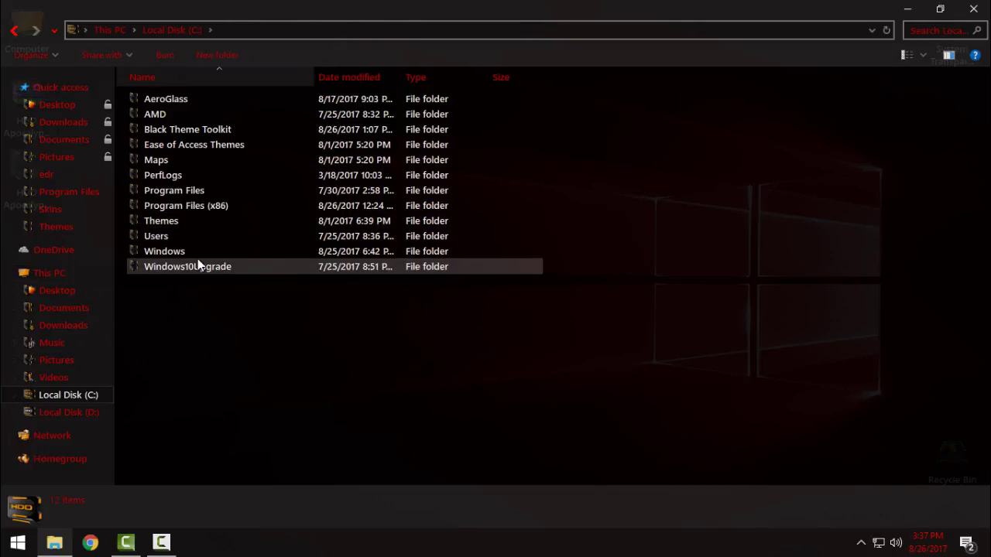
pyautogui.doubleClick(197, 255)
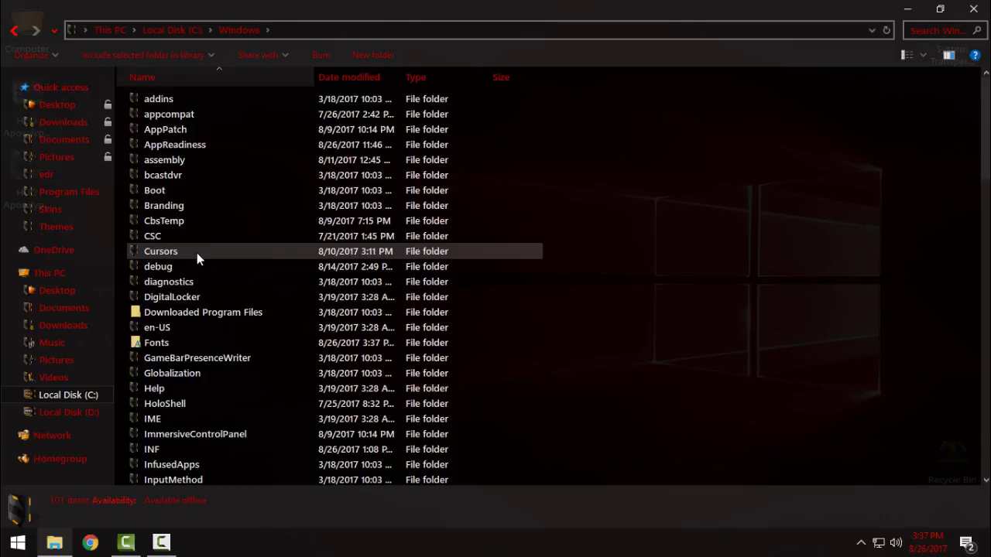
pyautogui.scroll(-15, 197, 252)
pyautogui.click(188, 142)
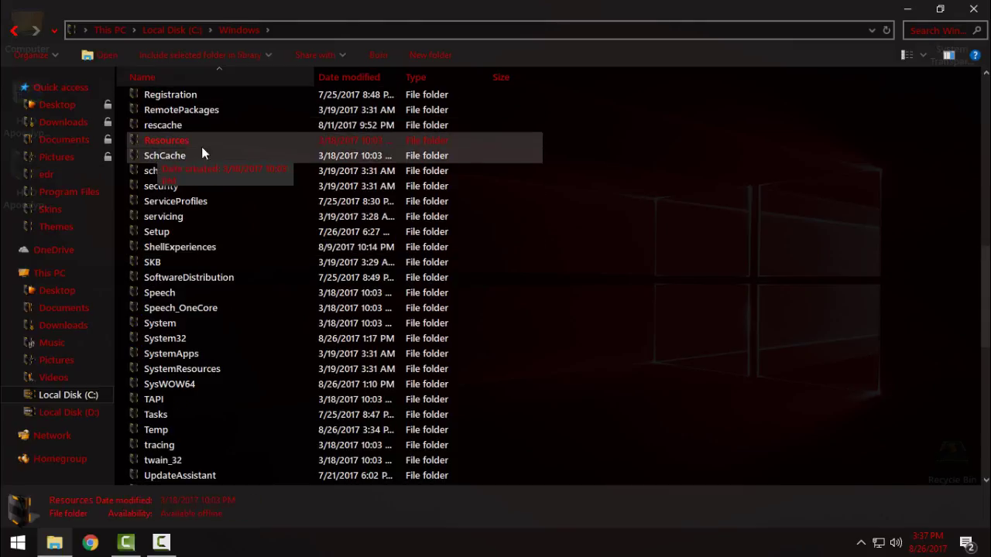
pyautogui.doubleClick(161, 140)
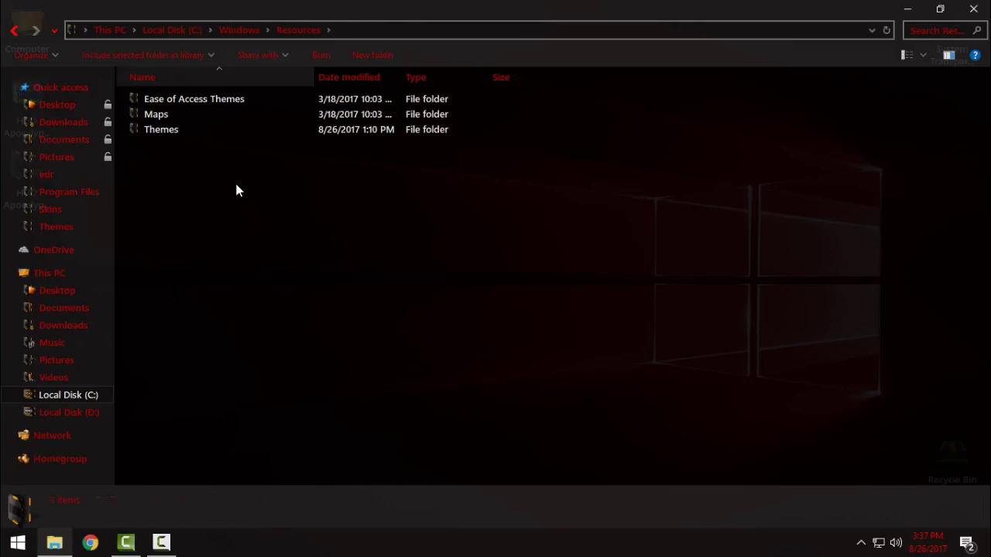
pyautogui.doubleClick(167, 129)
pyautogui.rightClick(685, 185)
pyautogui.click(738, 302)
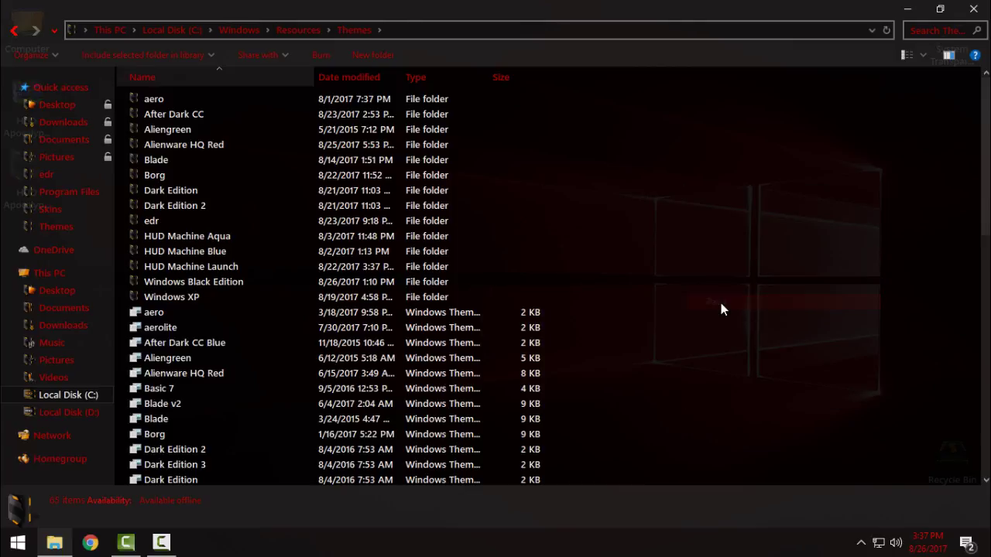
# Step: Close Explorer, open Personalize > Themes and scroll the theme list to HUD Apocalypse
pyautogui.click(973, 8)
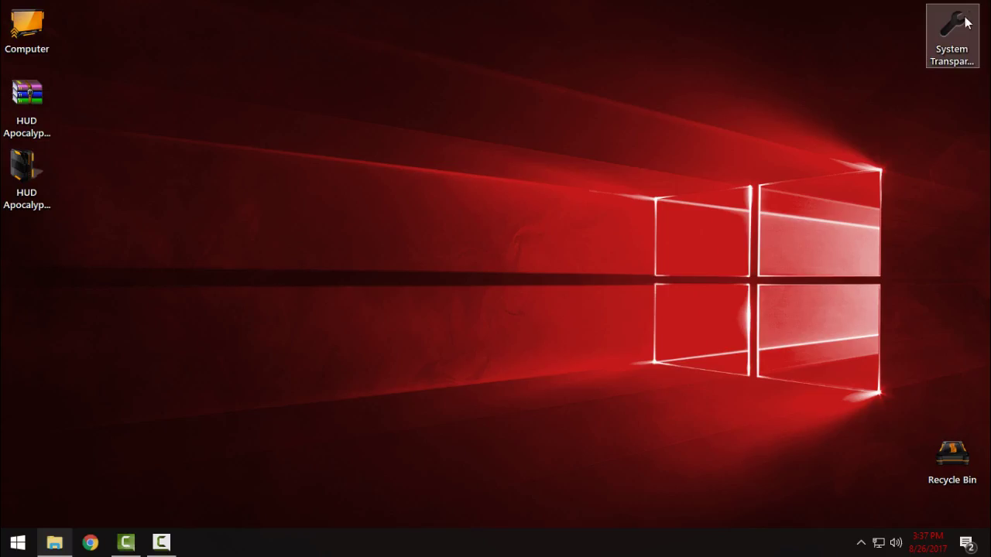
pyautogui.rightClick(356, 346)
pyautogui.click(419, 343)
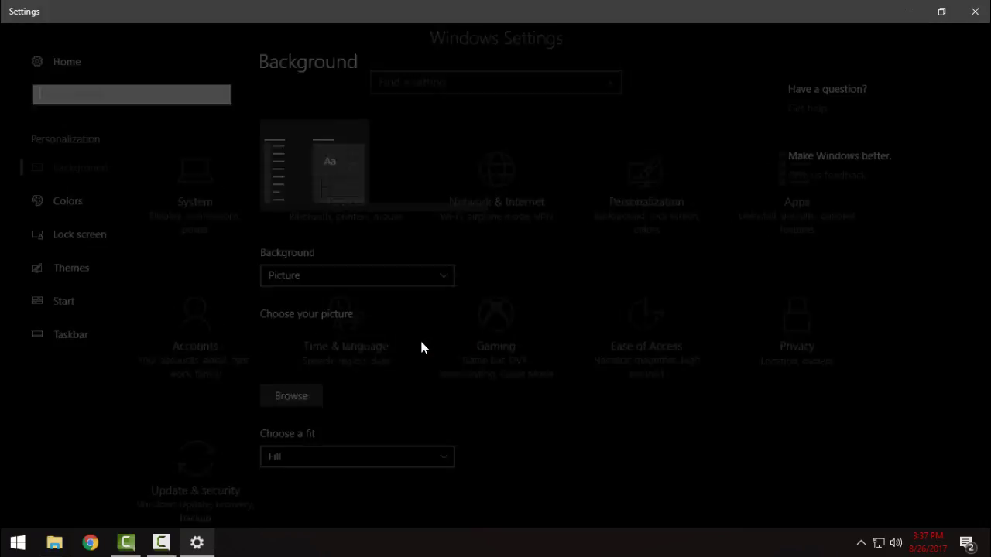
pyautogui.click(148, 279)
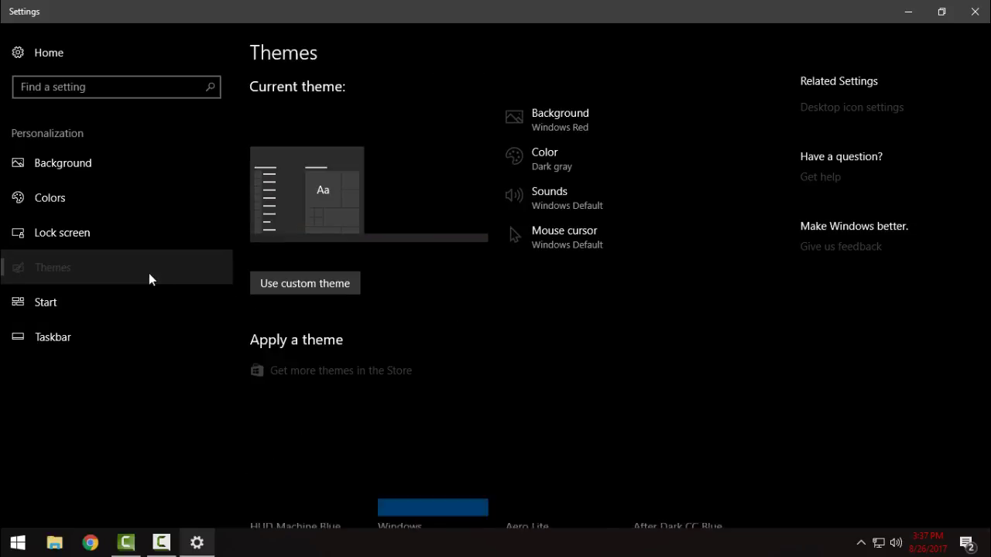
pyautogui.scroll(-5, 787, 328)
pyautogui.scroll(-5, 787, 328)
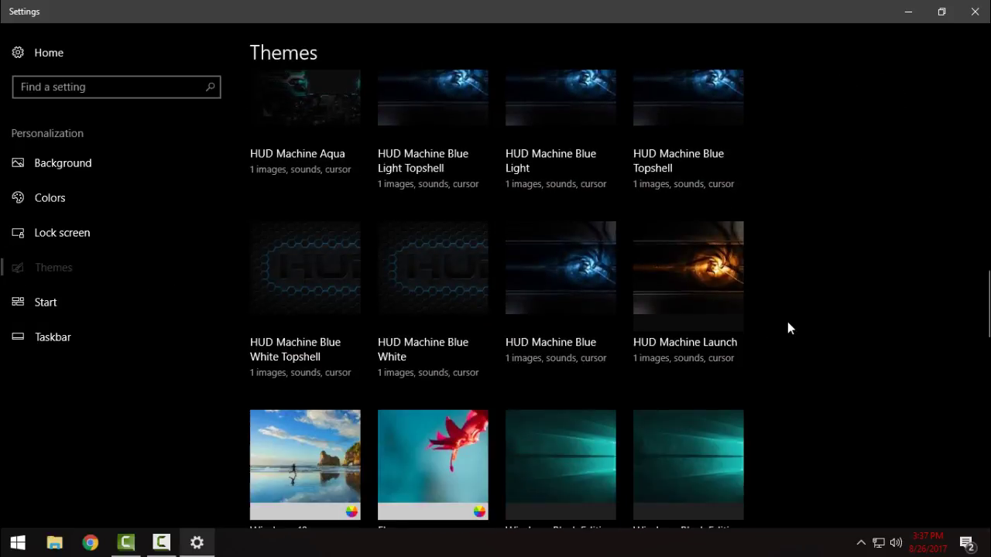
pyautogui.scroll(3, 787, 328)
pyautogui.scroll(1, 774, 321)
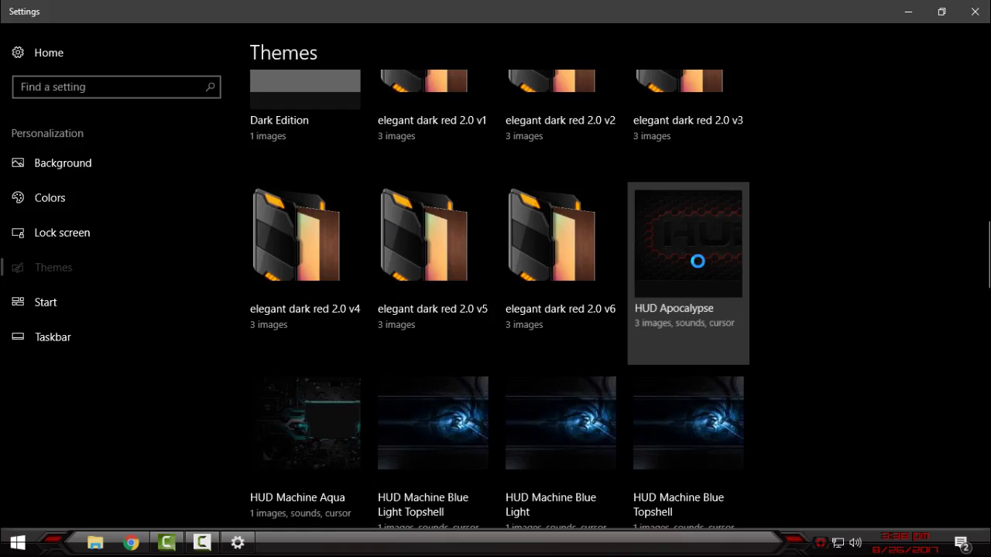
# Step: Close Settings, refresh the desktop and open the Start menu to see its new look
pyautogui.click(981, 15)
pyautogui.rightClick(334, 160)
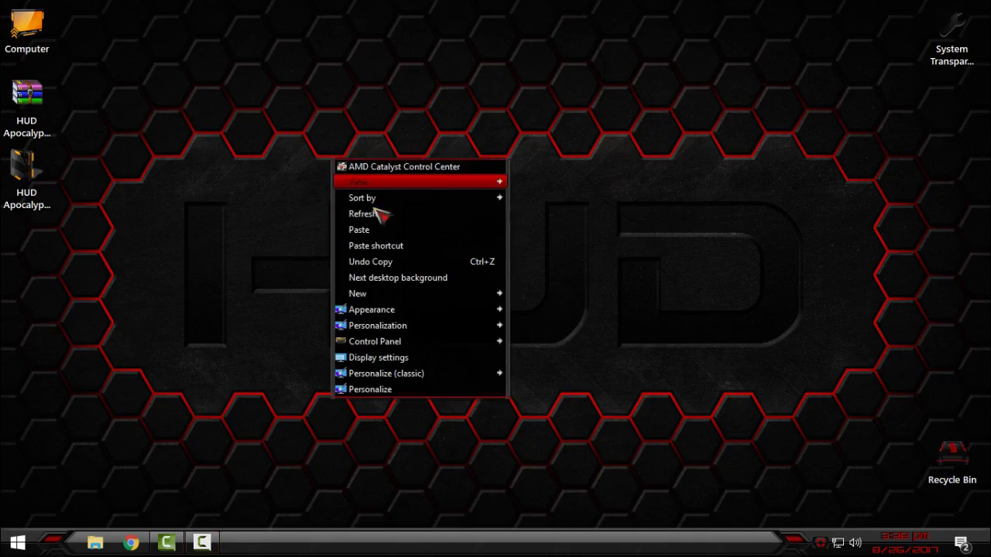
pyautogui.click(381, 215)
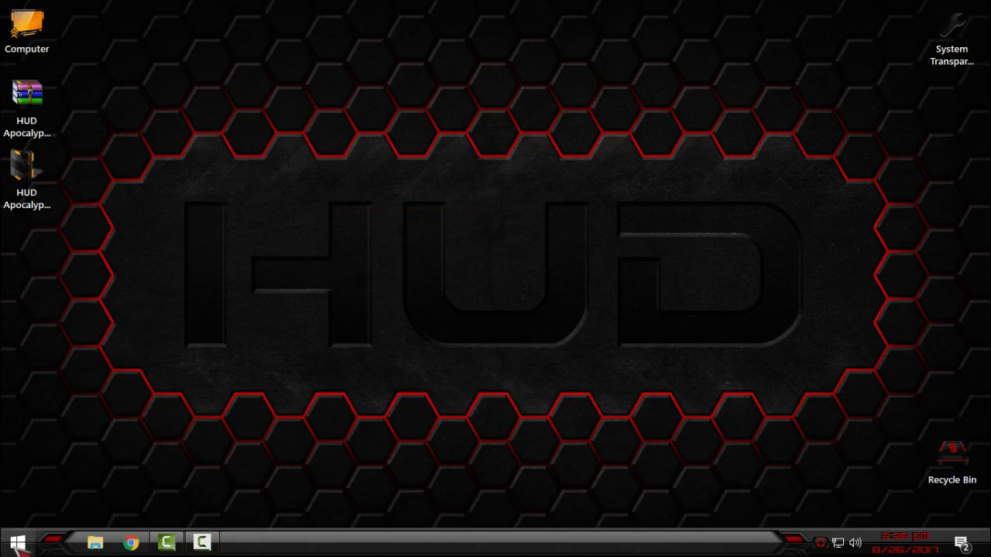
pyautogui.click(18, 543)
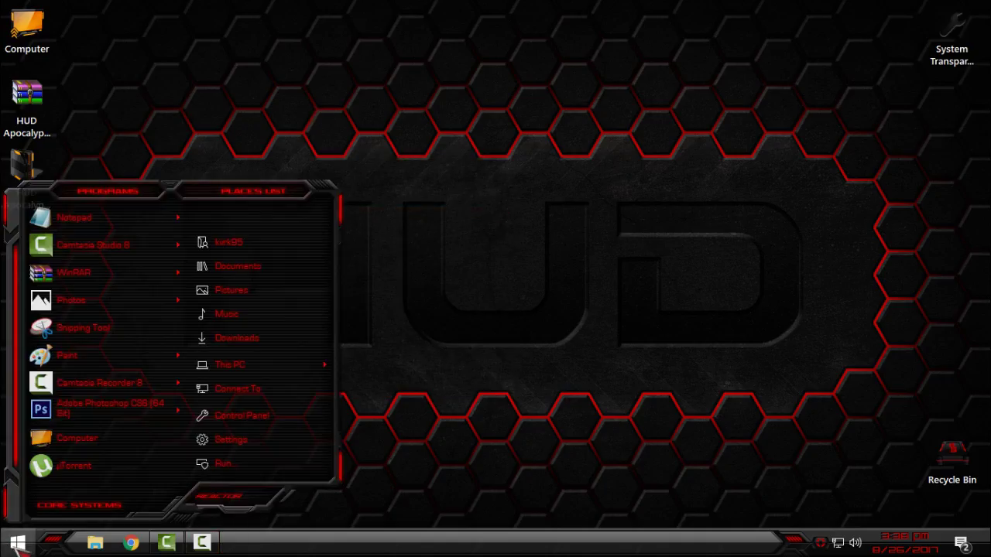
pyautogui.rightClick(248, 338)
pyautogui.click(415, 147)
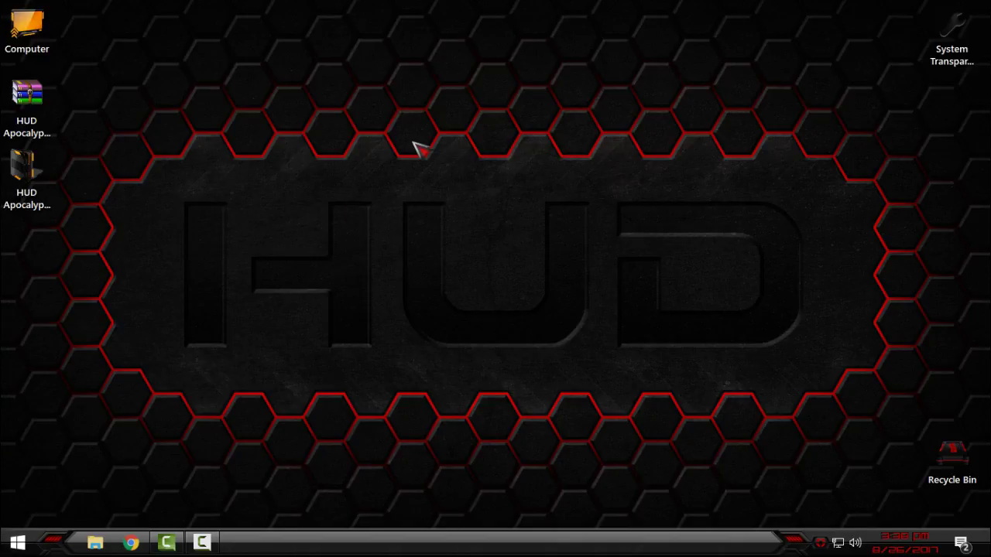
# Step: Open the Start menu's Properties to bring up StartIsBack configuration
pyautogui.rightClick(412, 146)
pyautogui.click(17, 543)
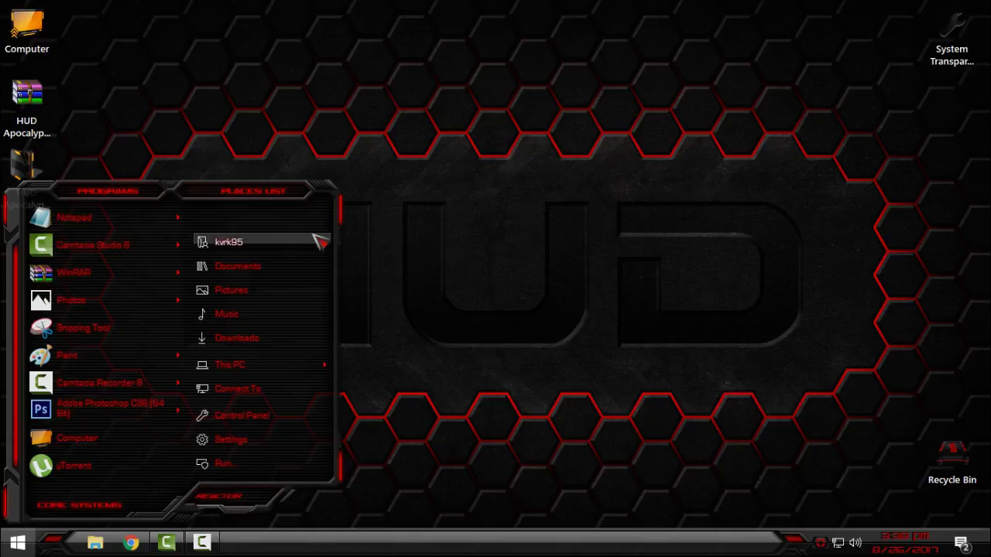
pyautogui.rightClick(324, 226)
pyautogui.click(352, 226)
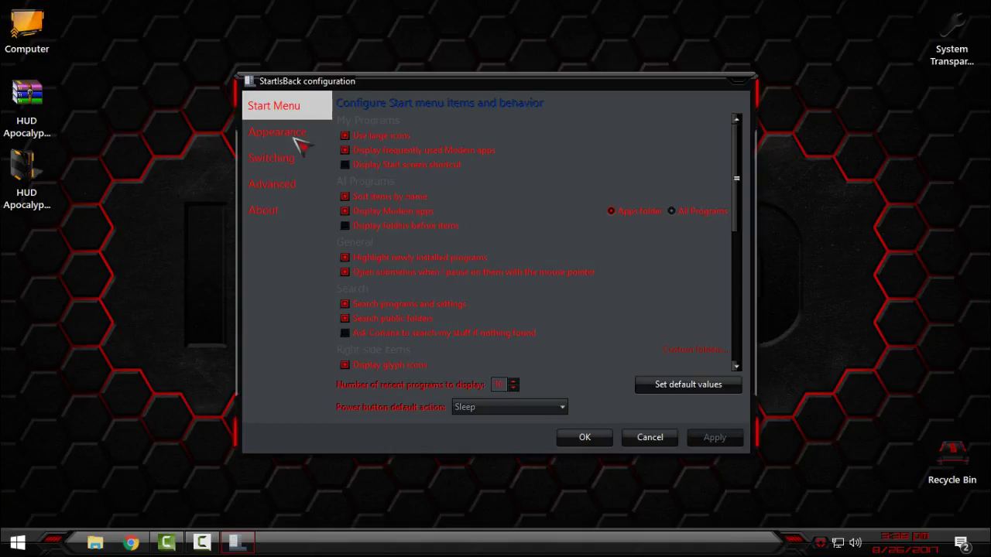
# Step: Set the StartIsBack appearance to the HUD Apocalypse start menu style
pyautogui.click(294, 139)
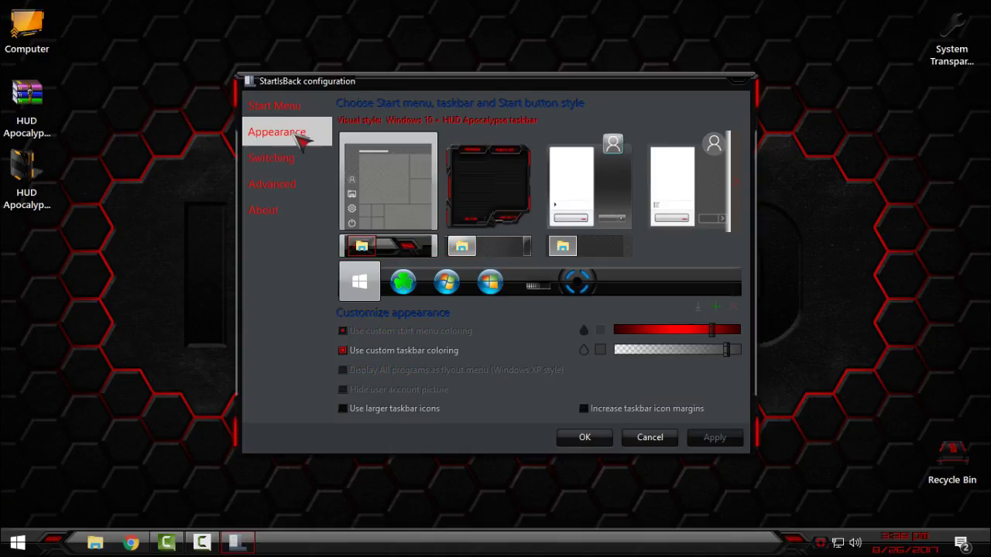
pyautogui.click(484, 190)
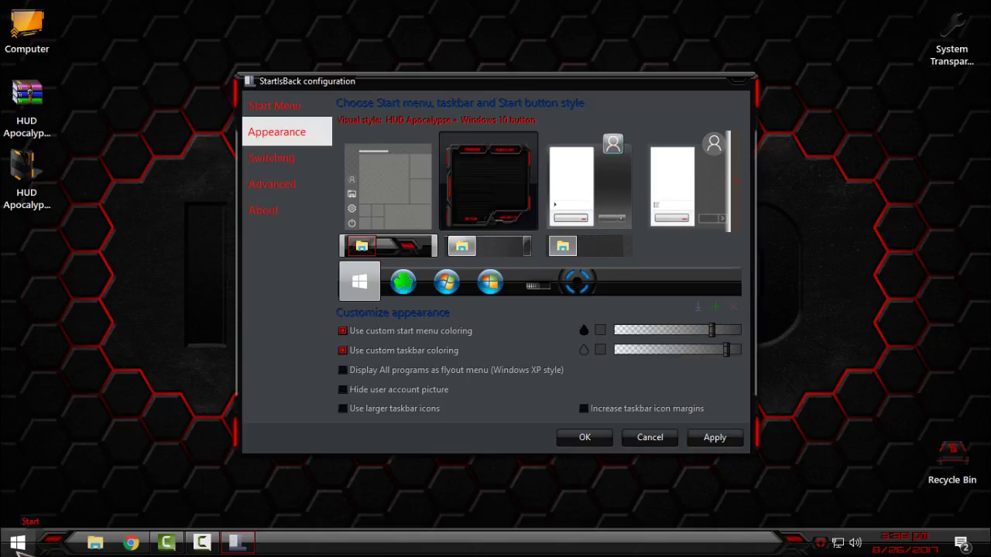
pyautogui.click(715, 307)
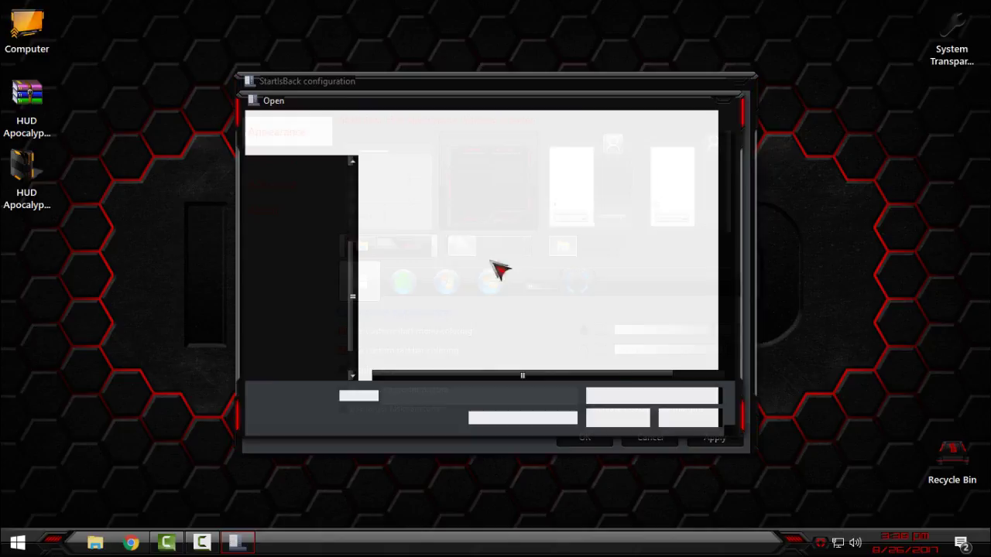
pyautogui.scroll(3, 342, 202)
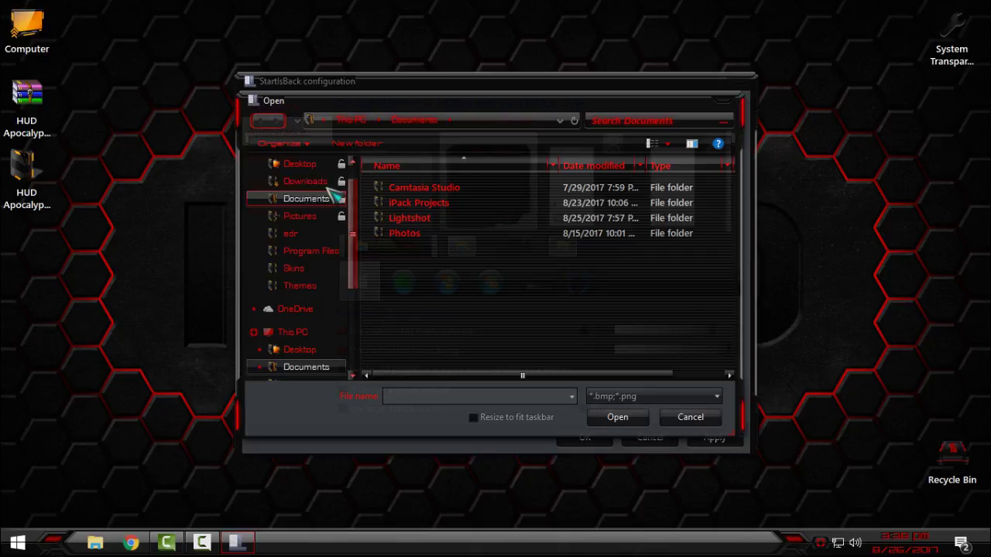
# Step: Browse to the theme's Theme\HUD Apocalypse\Start Orb folder and pick the 6809 orb image
pyautogui.click(302, 164)
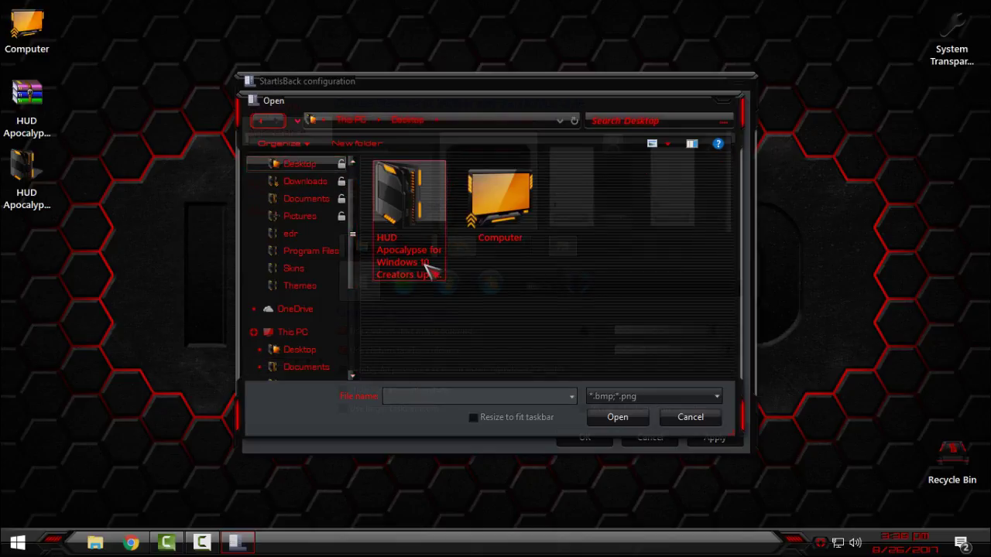
pyautogui.doubleClick(406, 234)
pyautogui.doubleClick(427, 193)
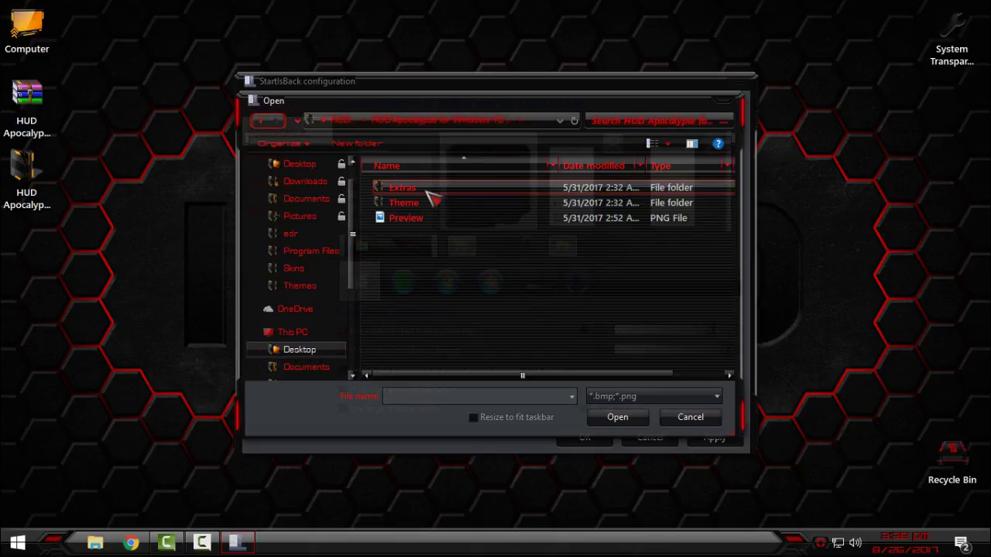
pyautogui.doubleClick(430, 190)
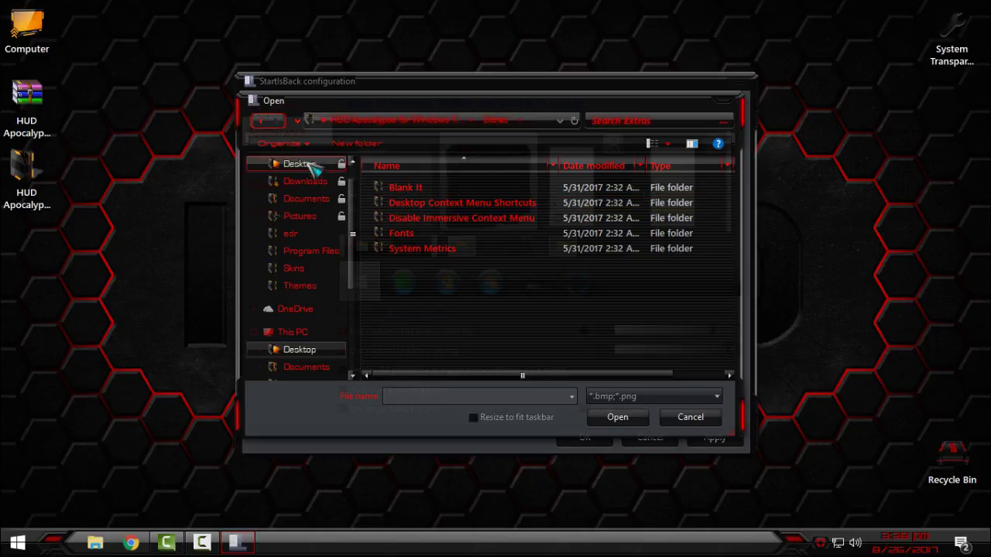
pyautogui.click(263, 122)
pyautogui.doubleClick(402, 205)
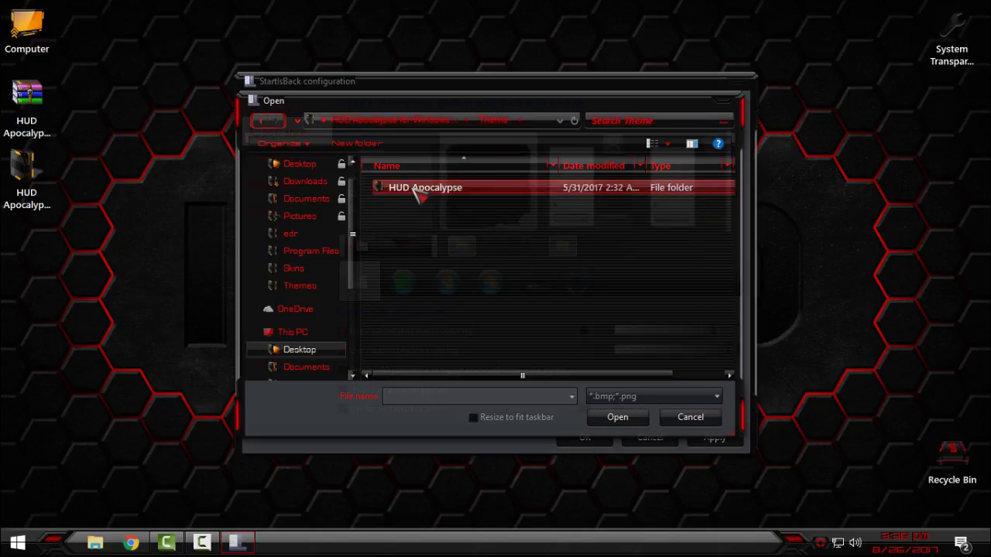
pyautogui.doubleClick(418, 189)
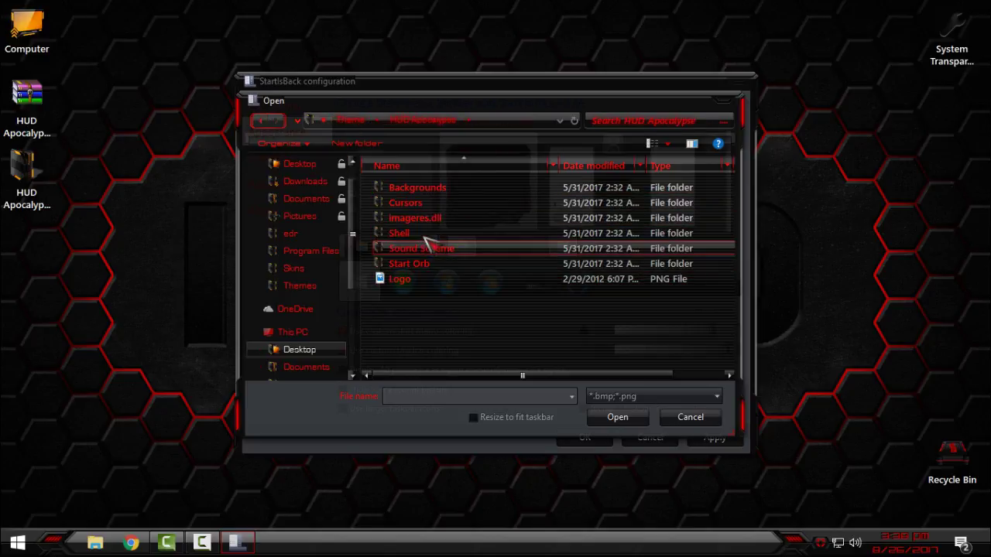
pyautogui.doubleClick(419, 264)
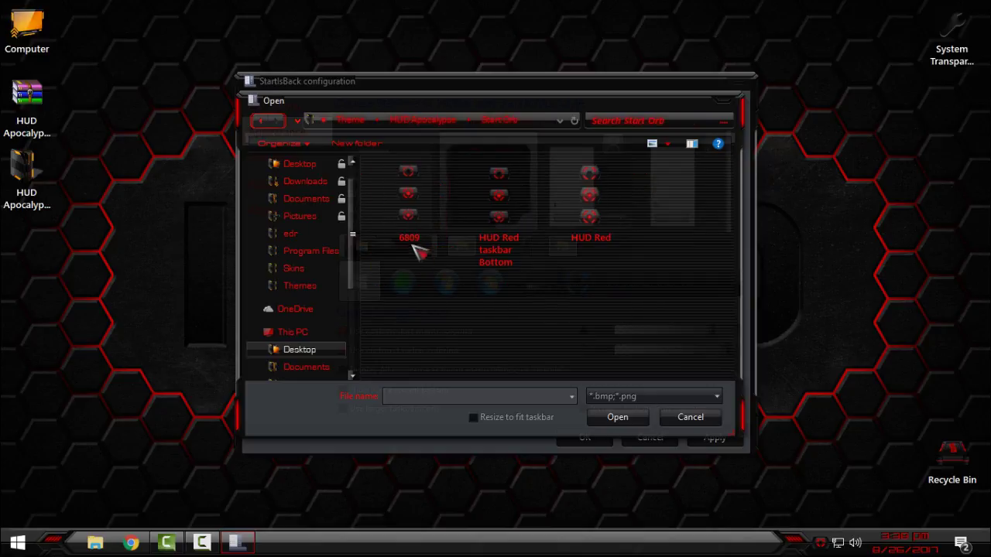
pyautogui.click(414, 246)
# Step: Load the 6809 orb, select the red orb as start button, save, and view Start
pyautogui.click(628, 422)
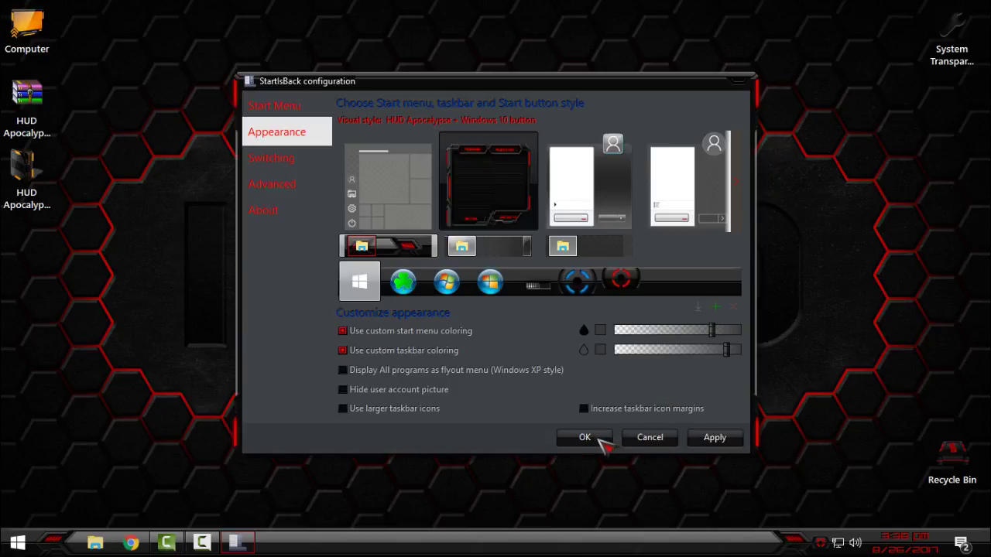
pyautogui.click(622, 279)
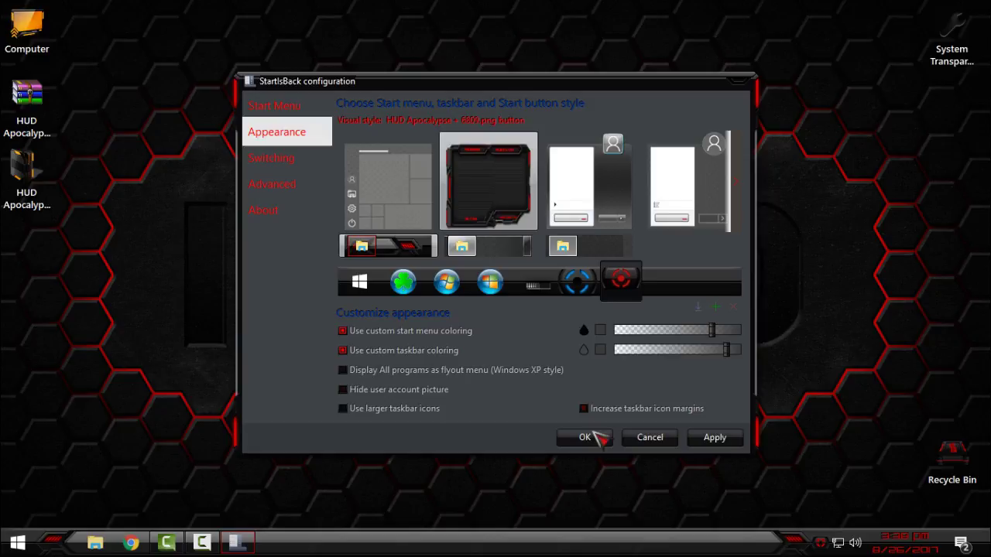
pyautogui.click(588, 438)
pyautogui.click(21, 540)
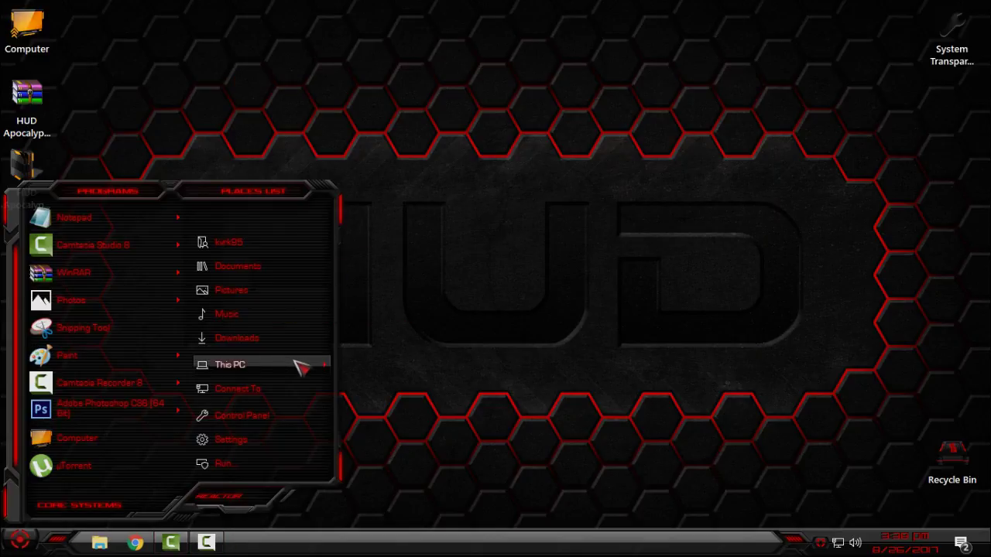
# Step: Close Start, briefly open and close This PC, then show the hidden tray icons
pyautogui.click(517, 321)
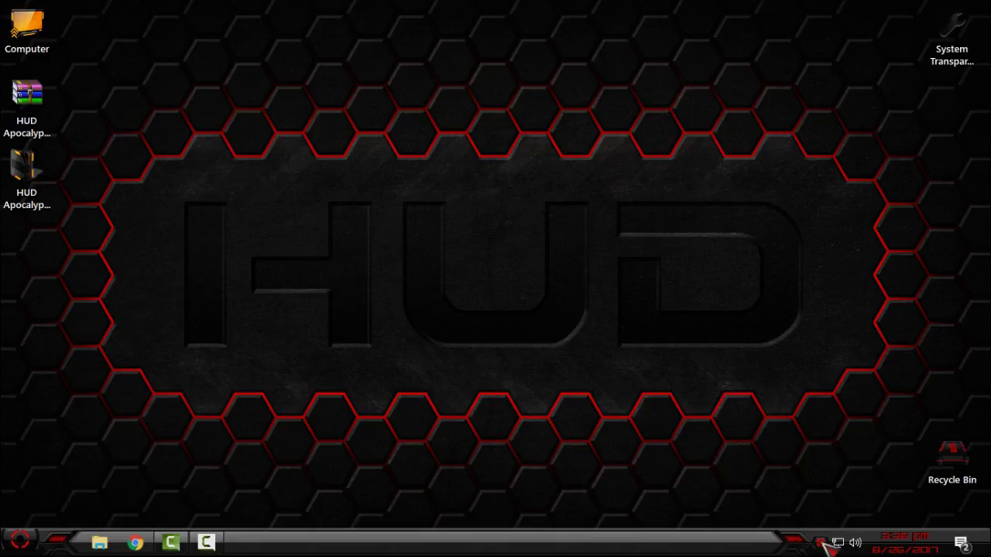
pyautogui.doubleClick(27, 29)
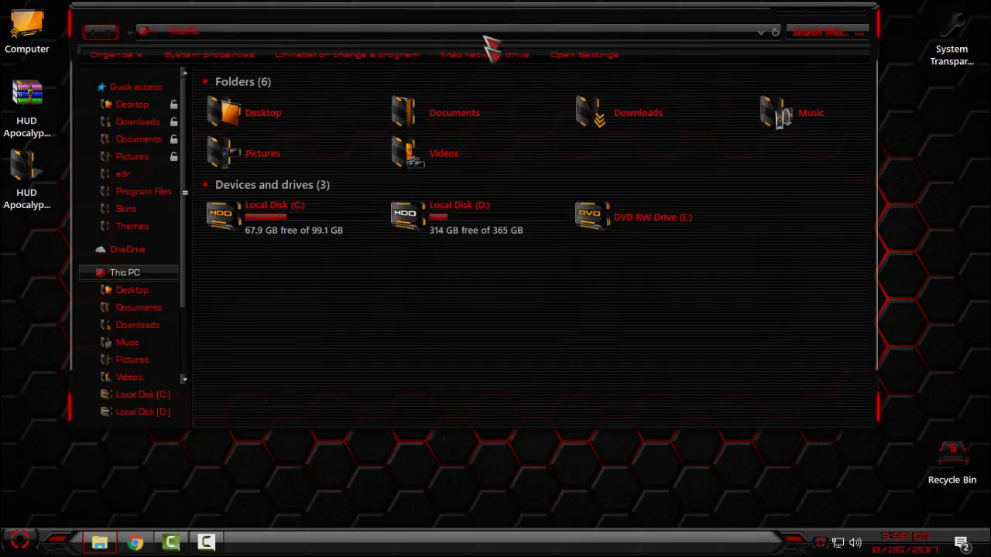
pyautogui.click(859, 93)
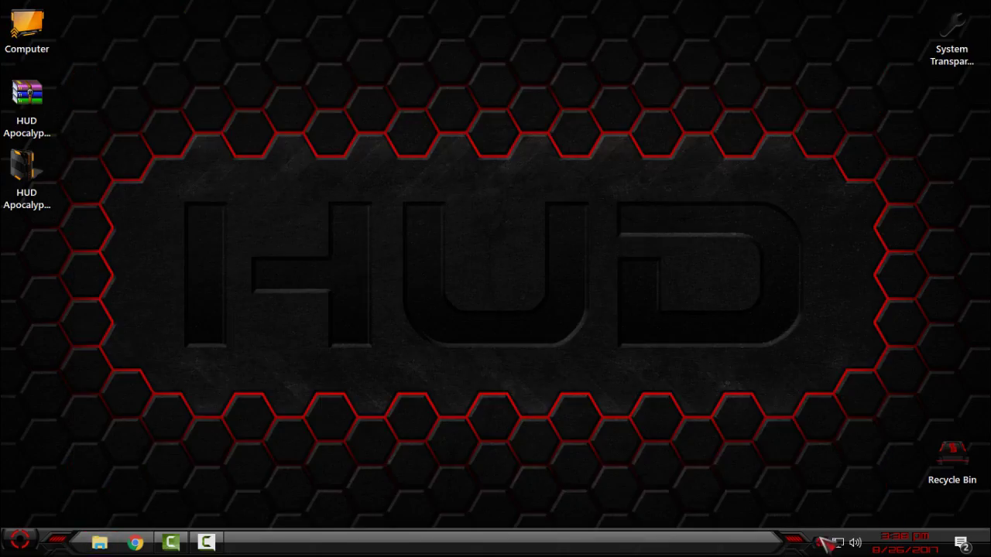
pyautogui.click(820, 540)
# Step: Open System Transparency's Setup and Info window from its tray menu and apply its settings with Okay
pyautogui.rightClick(836, 515)
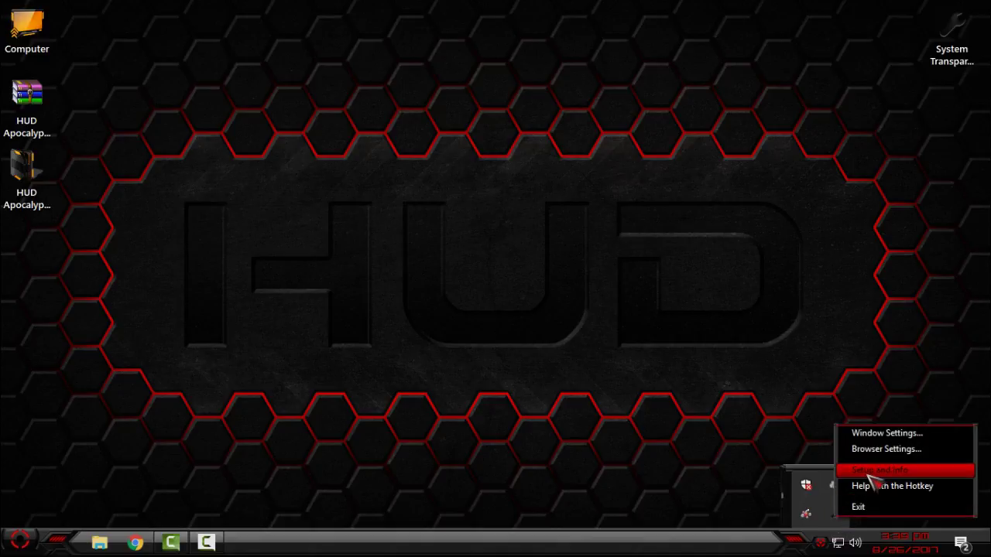
pyautogui.click(868, 470)
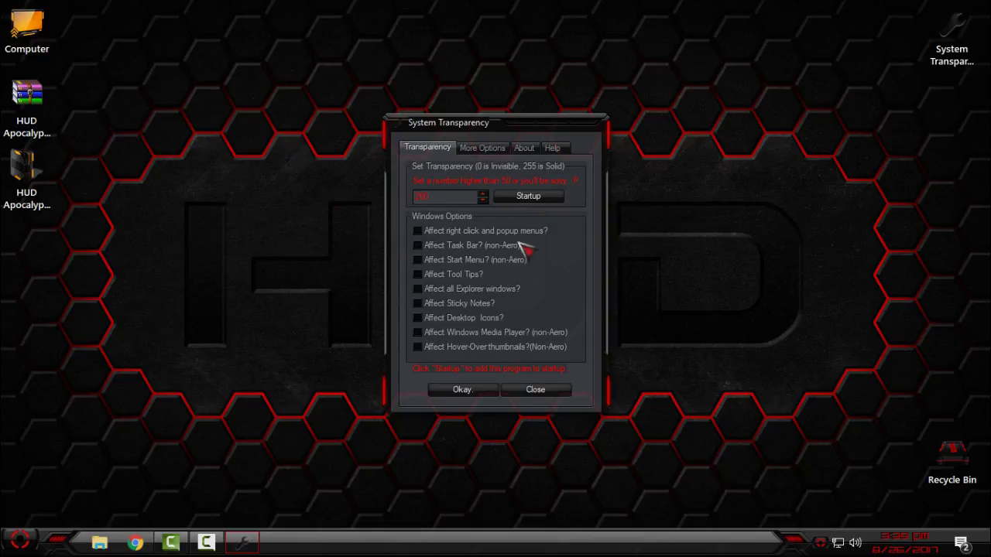
pyautogui.click(464, 391)
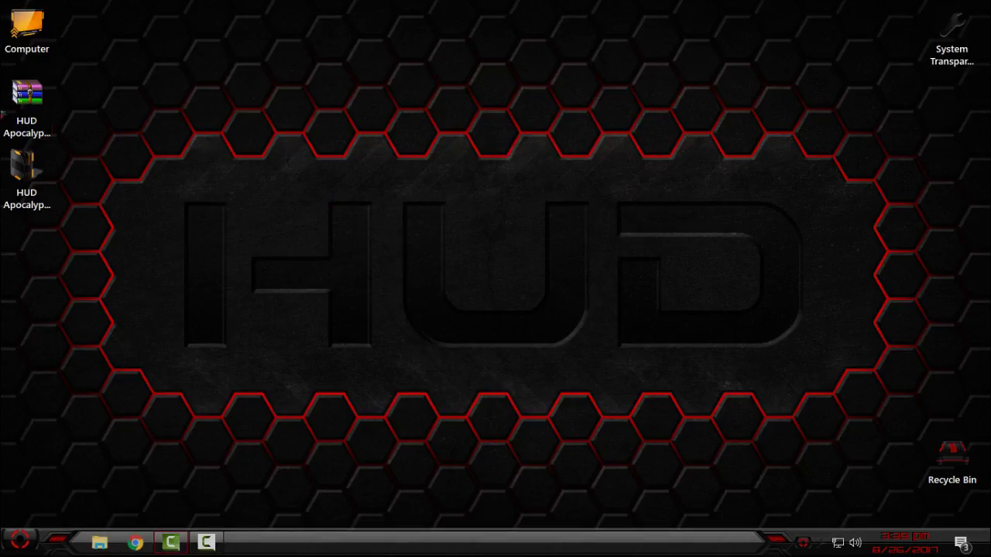
# Step: View This PC in HUD styling, nudging its window up, then close it
pyautogui.doubleClick(27, 29)
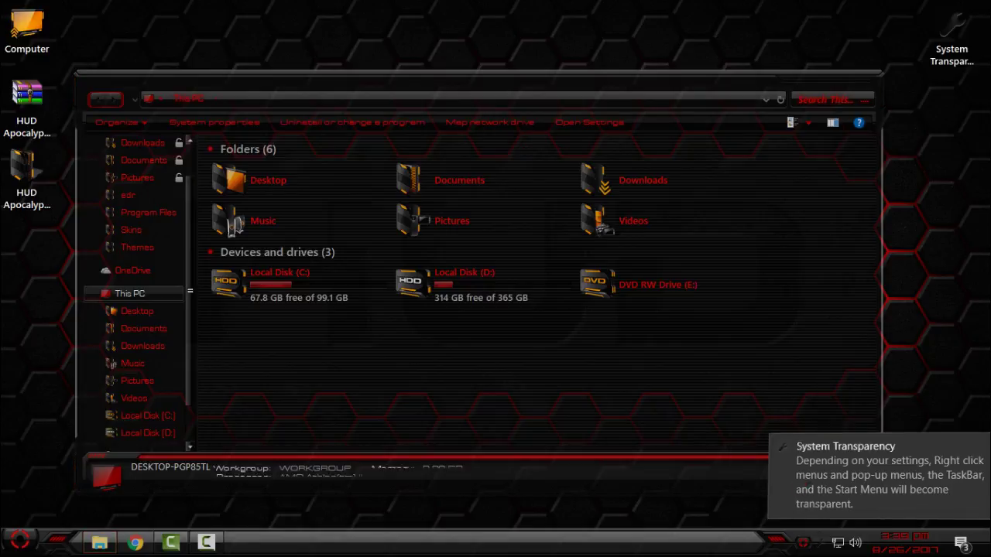
pyautogui.moveTo(416, 84)
pyautogui.mouseDown()
pyautogui.moveTo(414, 71)
pyautogui.moveTo(447, 65)
pyautogui.mouseUp()
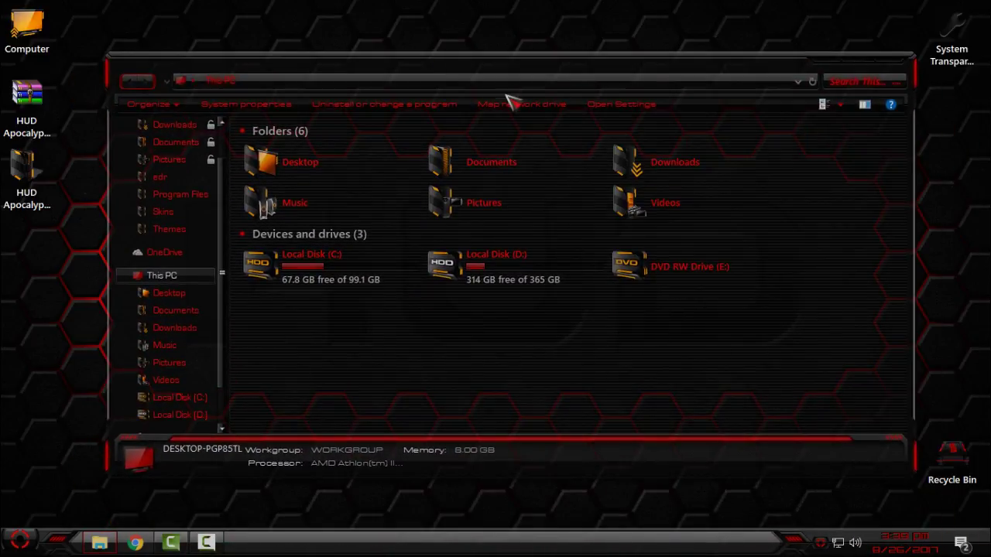
pyautogui.click(892, 68)
# Step: Open This PC's System properties page from Start and restore it to a smaller window
pyautogui.press('super')
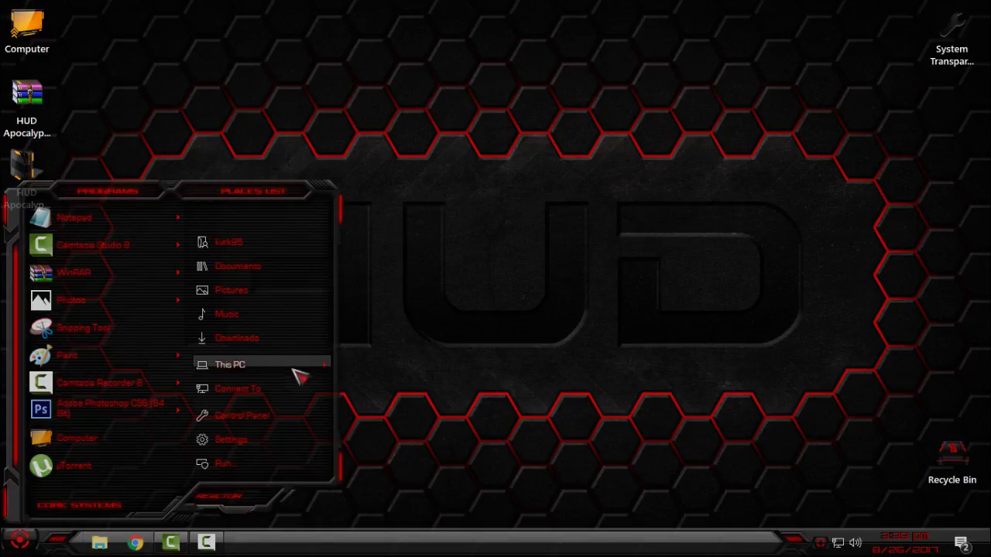
pyautogui.rightClick(248, 367)
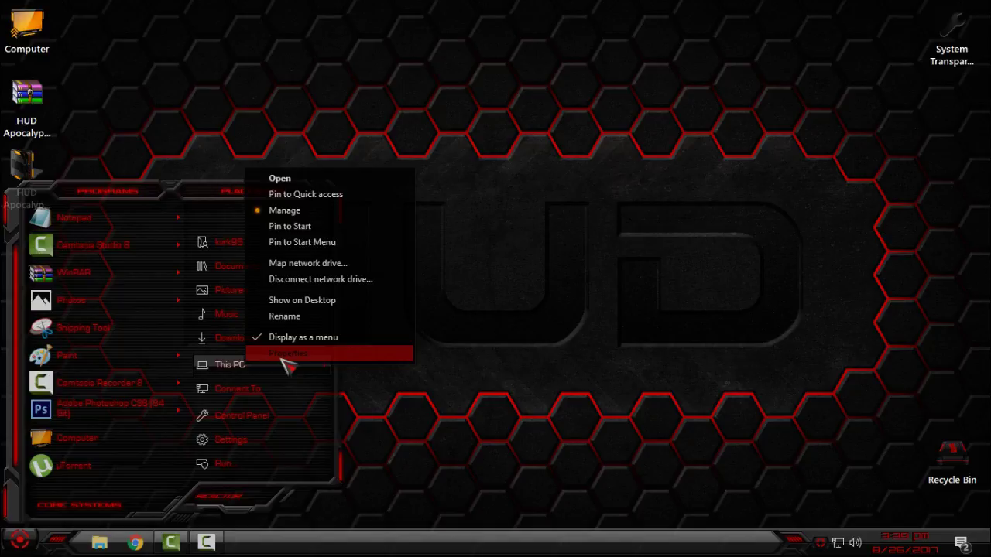
pyautogui.click(283, 356)
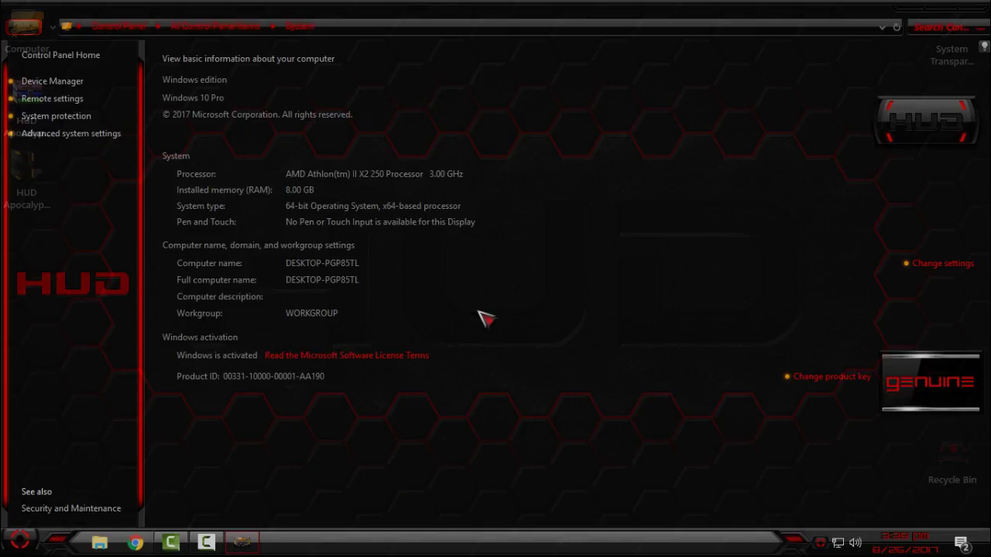
pyautogui.moveTo(517, 35)
pyautogui.mouseDown()
pyautogui.moveTo(503, 80)
pyautogui.moveTo(621, 61)
pyautogui.moveTo(541, 53)
pyautogui.mouseUp()
# Step: Close the System window and cycle the wallpaper to the next background, then back to red hex HUD
pyautogui.click(840, 54)
pyautogui.rightClick(338, 119)
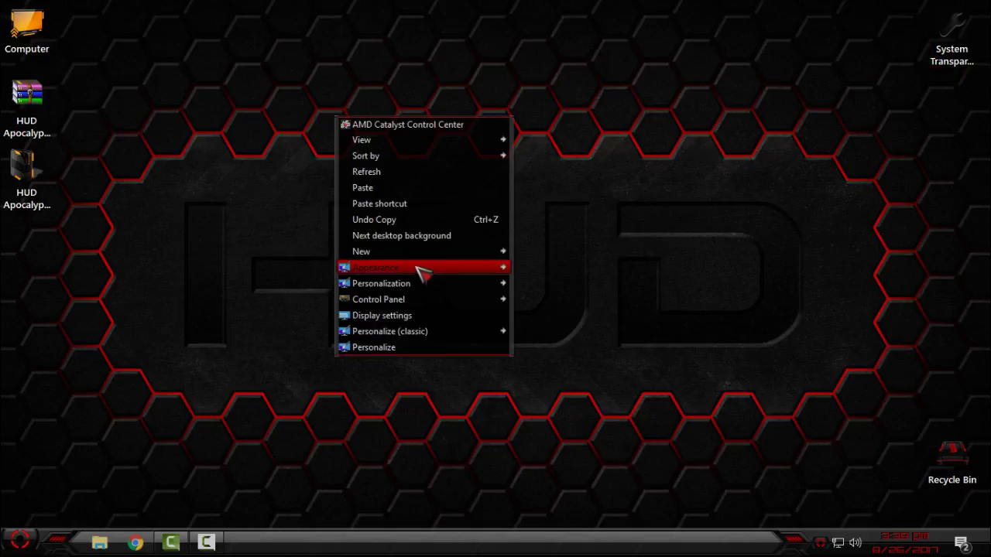
pyautogui.click(418, 234)
pyautogui.rightClick(398, 157)
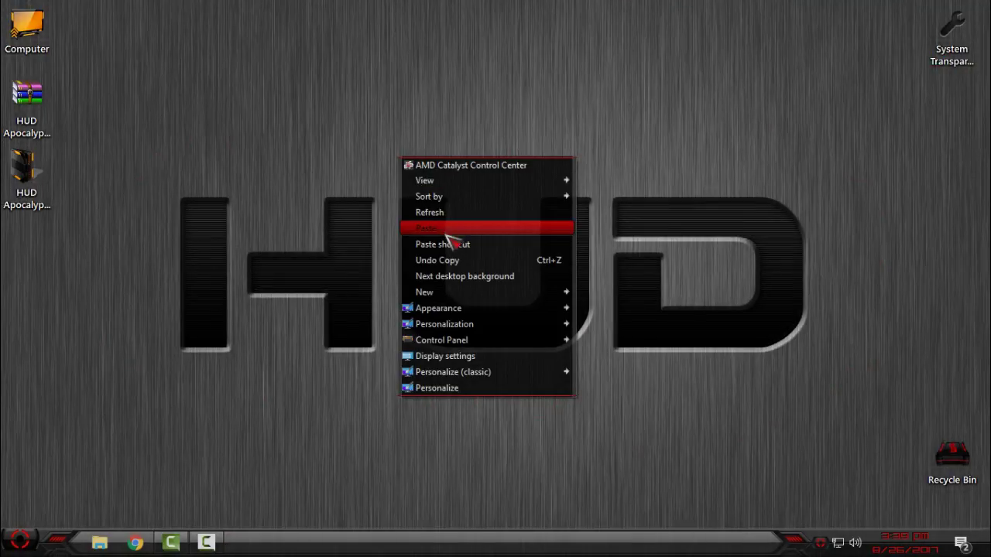
pyautogui.click(447, 277)
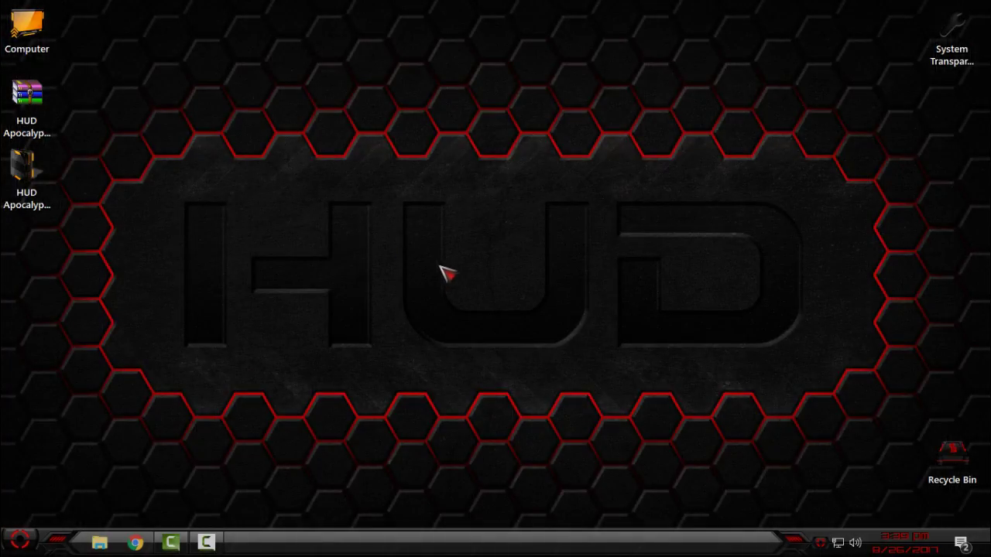
# Step: Reopen This PC, select all its folders and drives, and close it
pyautogui.doubleClick(27, 29)
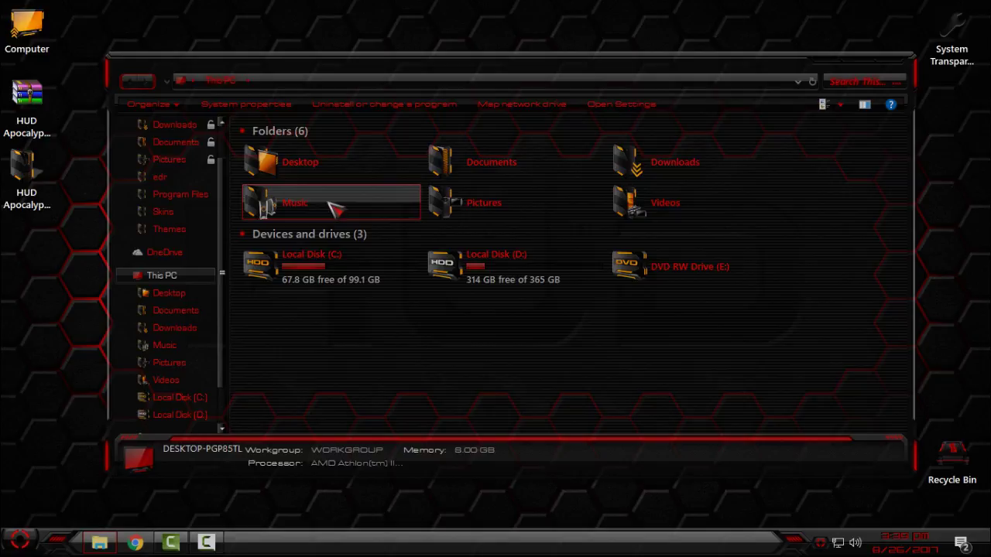
pyautogui.moveTo(695, 319)
pyautogui.mouseDown()
pyautogui.moveTo(414, 244)
pyautogui.moveTo(694, 319)
pyautogui.moveTo(536, 379)
pyautogui.mouseUp()
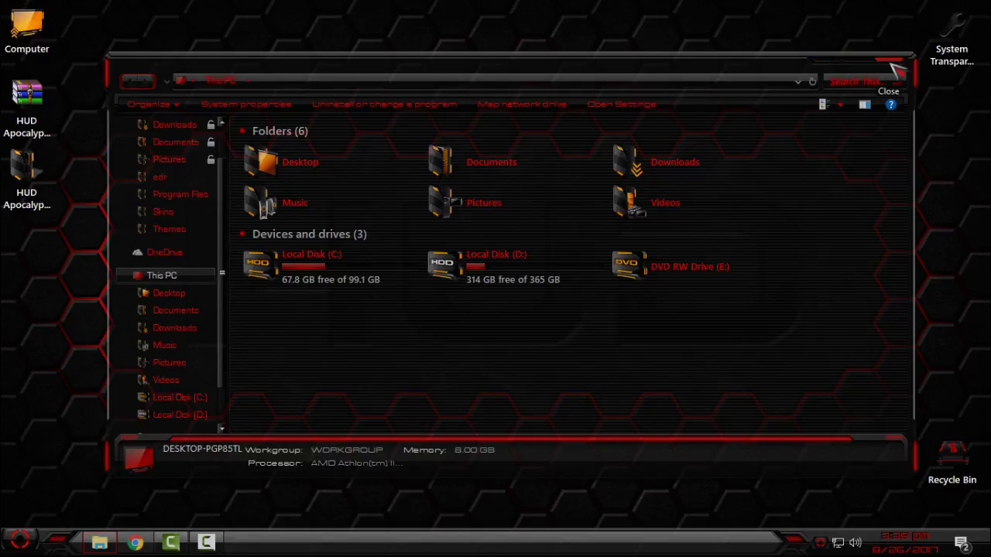
pyautogui.click(895, 72)
# Step: Refresh the desktop and show the Start menu's shutdown and restart options
pyautogui.rightClick(320, 84)
pyautogui.click(373, 139)
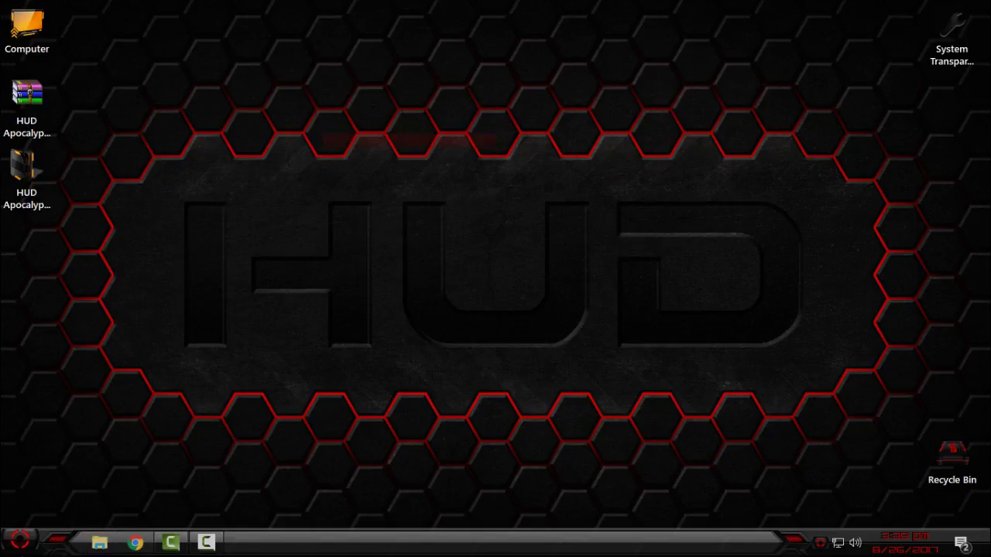
pyautogui.press('super')
pyautogui.click(280, 496)
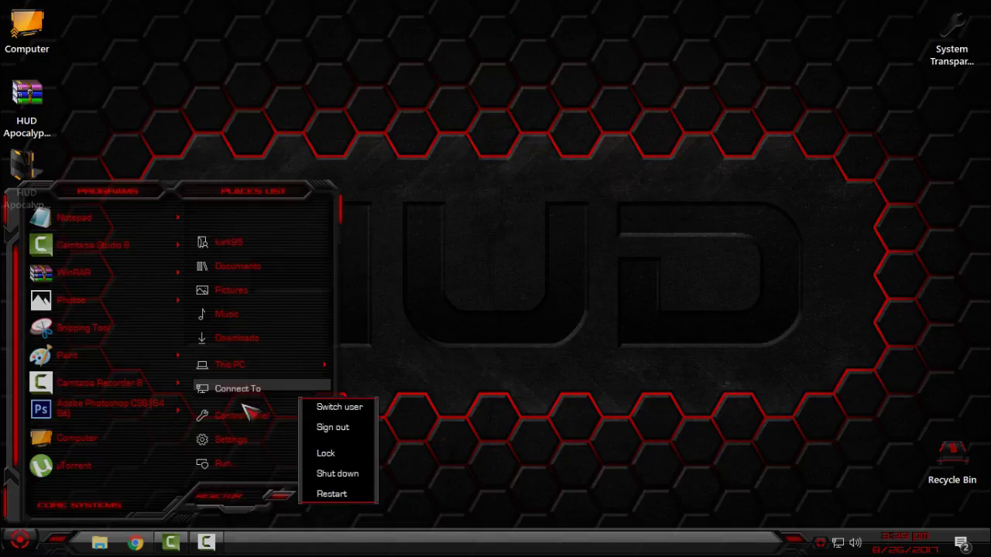
# Step: Dismiss the power options and open This PC, its System properties page, and All Control Panel Items
pyautogui.click(132, 282)
pyautogui.doubleClick(27, 27)
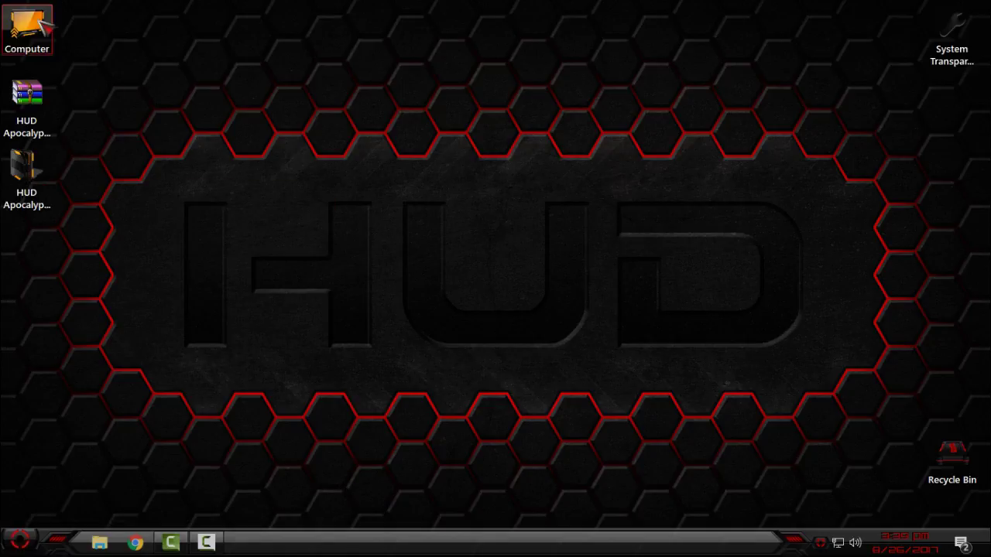
pyautogui.moveTo(477, 75); pyautogui.dragTo(473, 58)
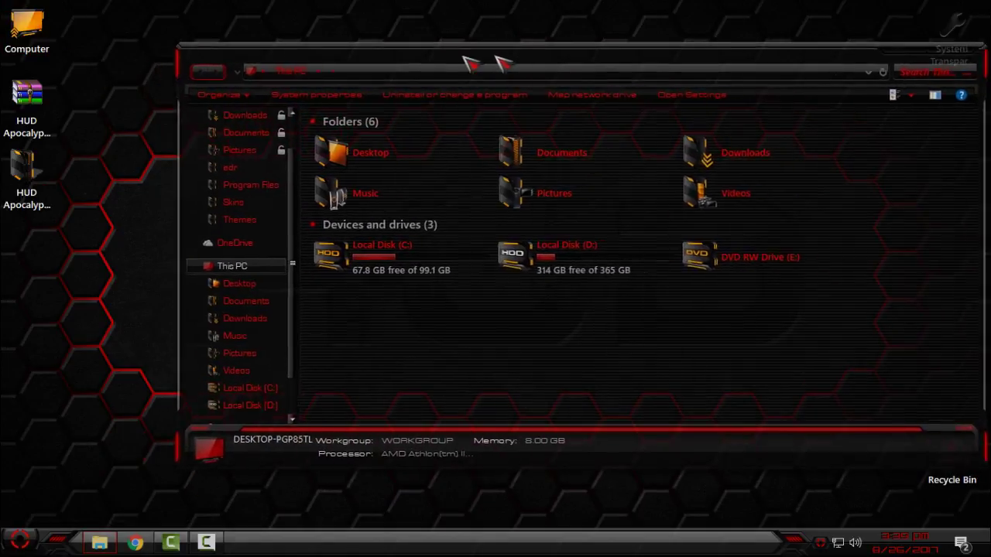
pyautogui.press('super')
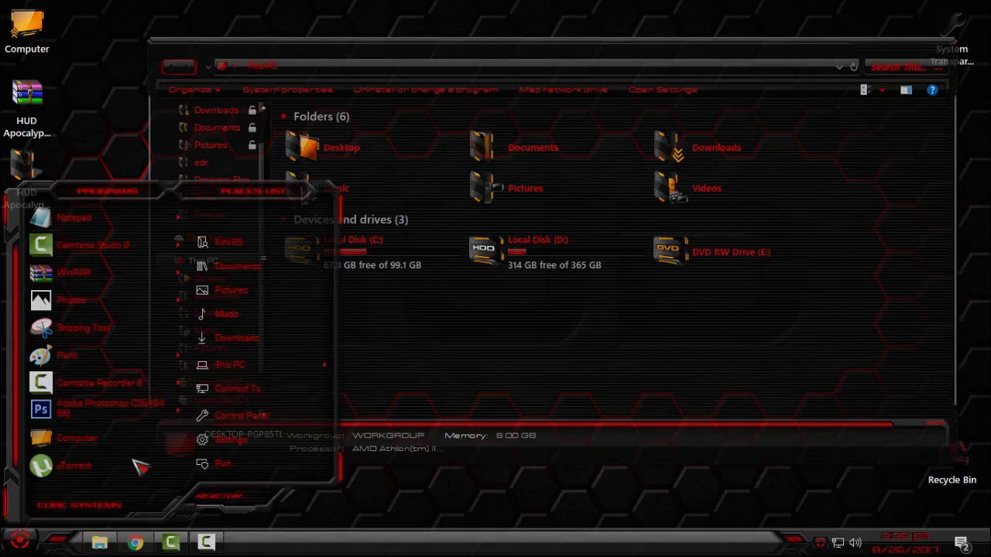
pyautogui.rightClick(240, 368)
pyautogui.click(290, 358)
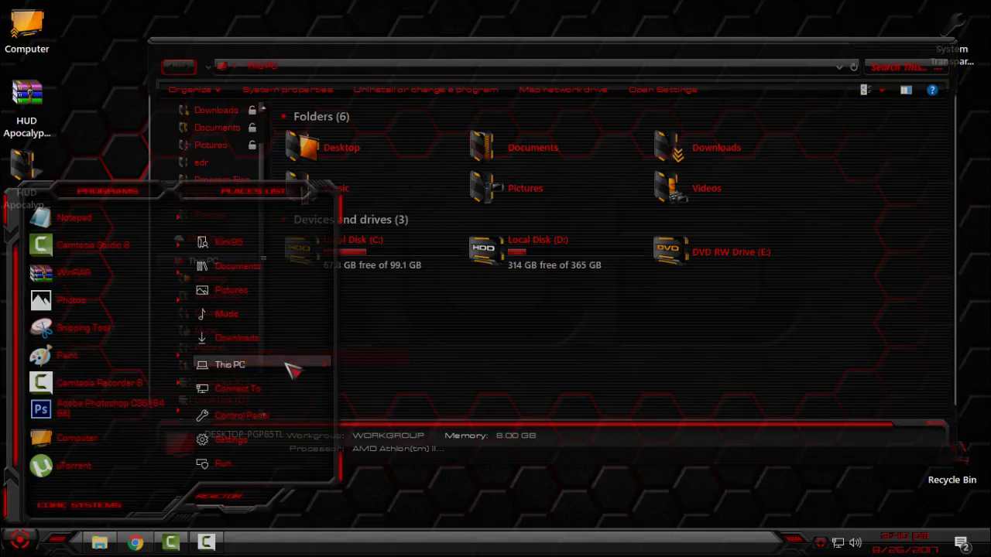
pyautogui.click(263, 414)
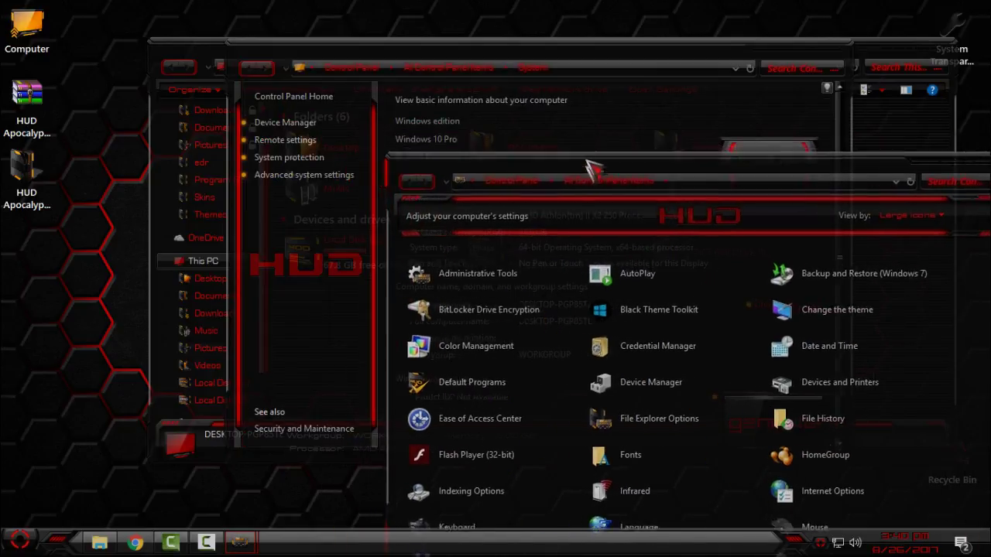
# Step: Move and shrink This PC so the three windows overlap, with All Control Panel Items in front
pyautogui.moveTo(222, 53); pyautogui.dragTo(110, 18)
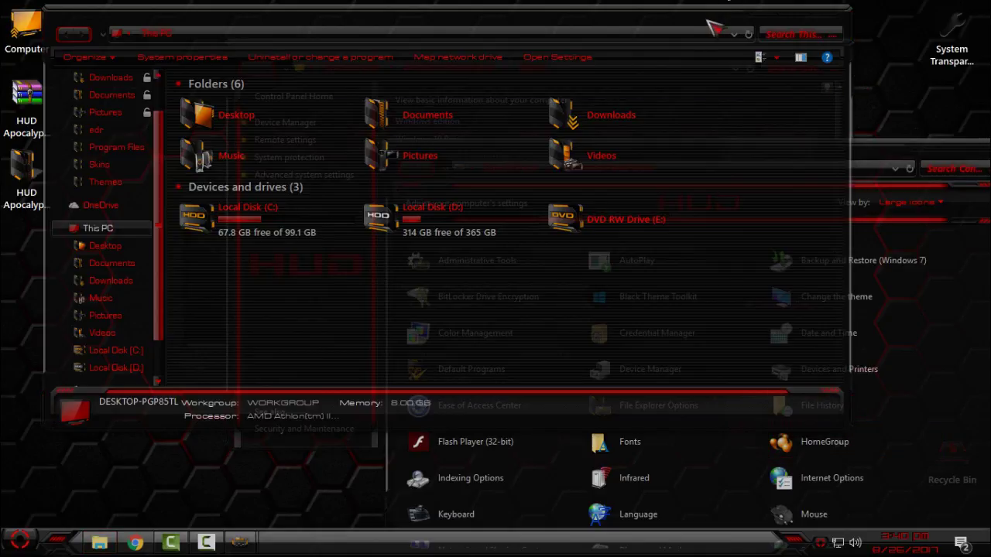
pyautogui.moveTo(712, 29)
pyautogui.mouseDown()
pyautogui.moveTo(766, 170)
pyautogui.moveTo(194, 67)
pyautogui.mouseUp()
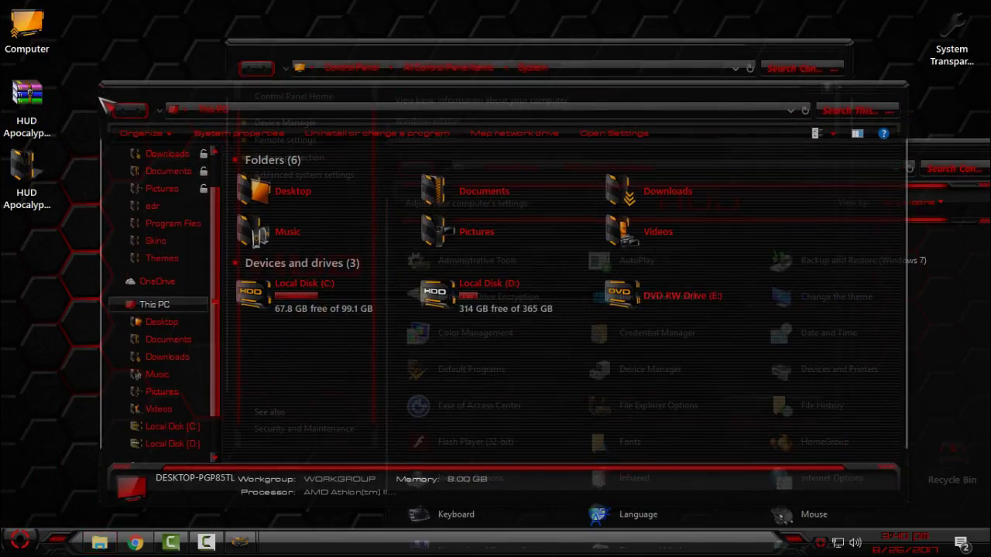
pyautogui.click(119, 90)
pyautogui.moveTo(110, 507); pyautogui.dragTo(375, 375)
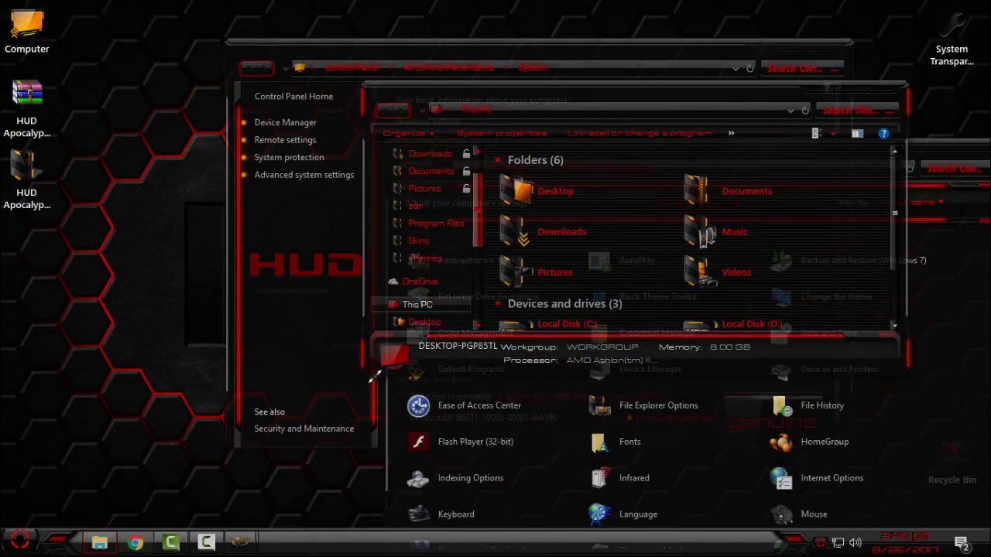
pyautogui.moveTo(603, 96); pyautogui.dragTo(203, 7)
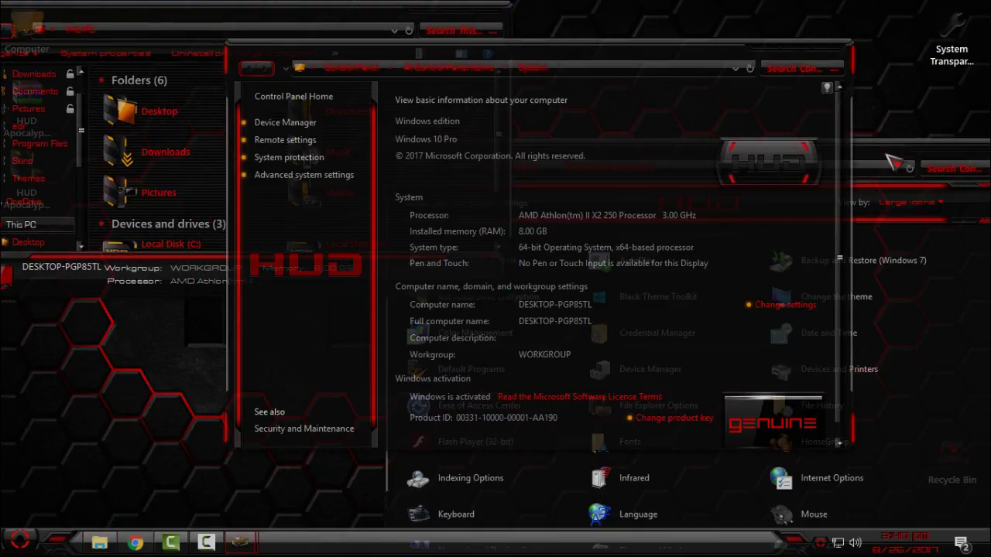
pyautogui.click(888, 155)
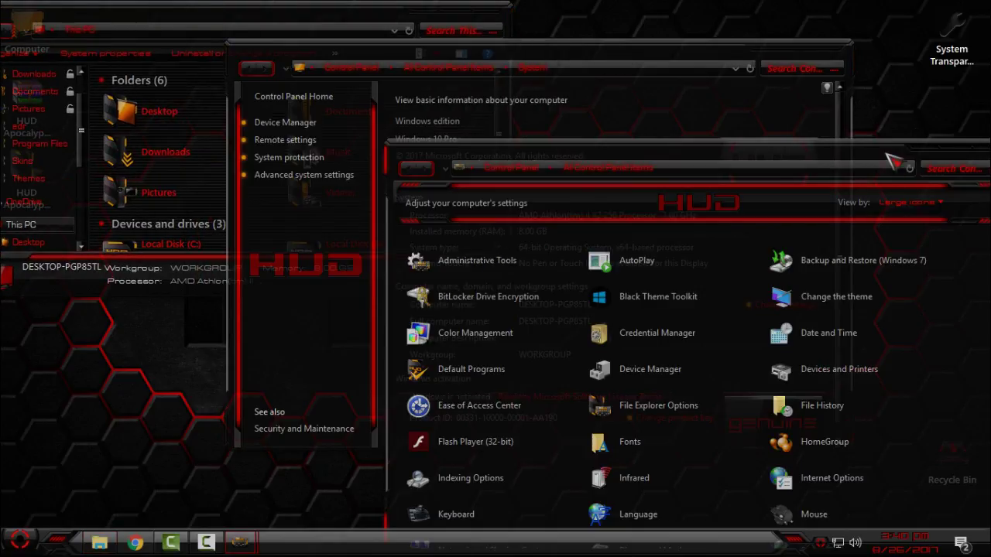